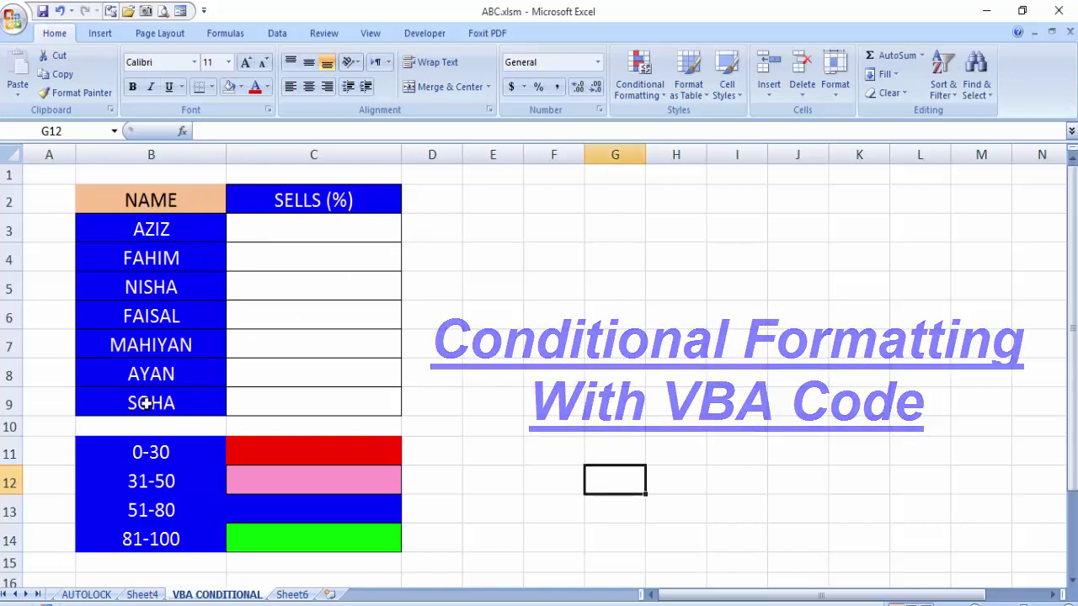
- Enter 34, 100 and 75 in SELLS (%) cells C3, C4 and C5
drag(294, 227, 291, 399)
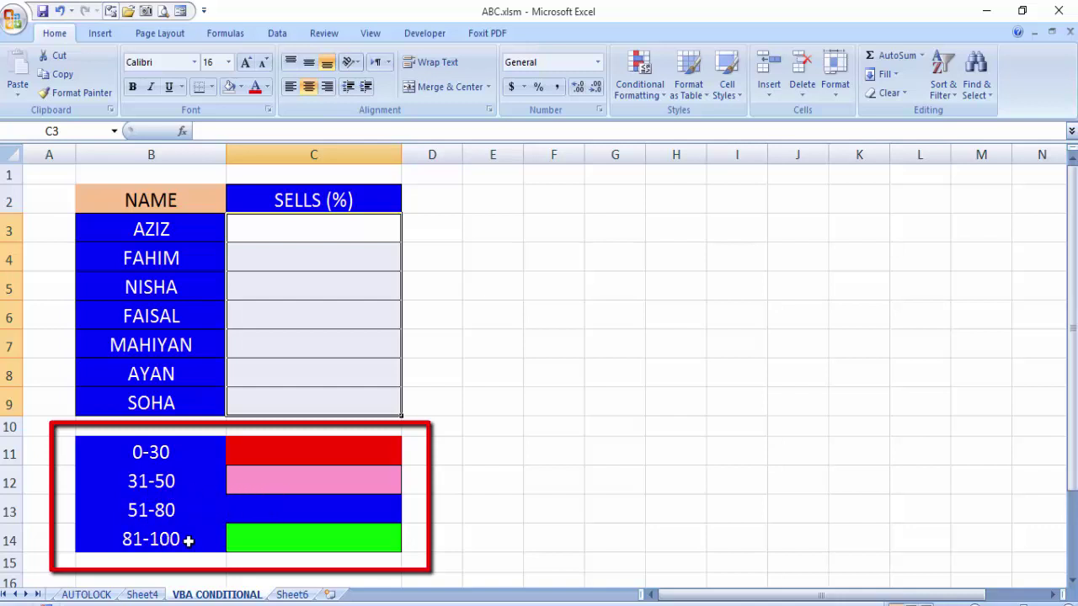
click(314, 230)
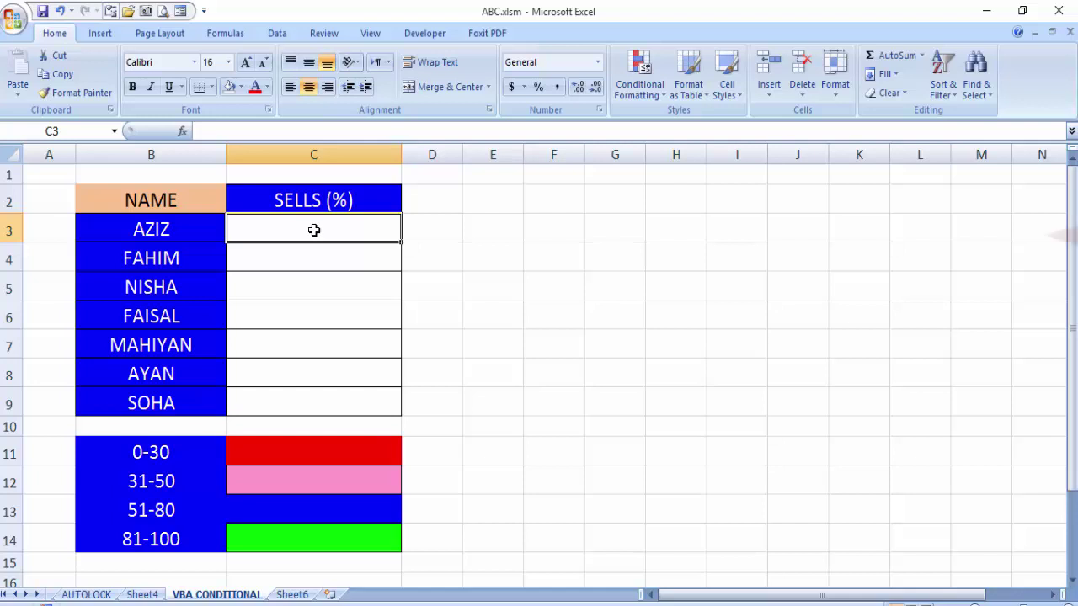
text(34)
key(Return)
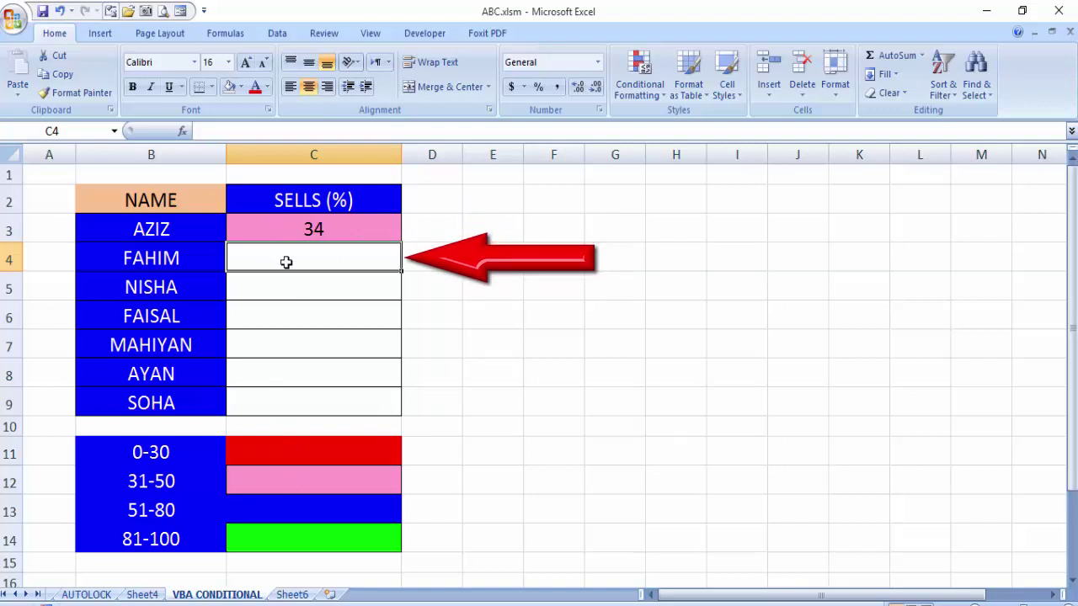
text(100)
key(Return)
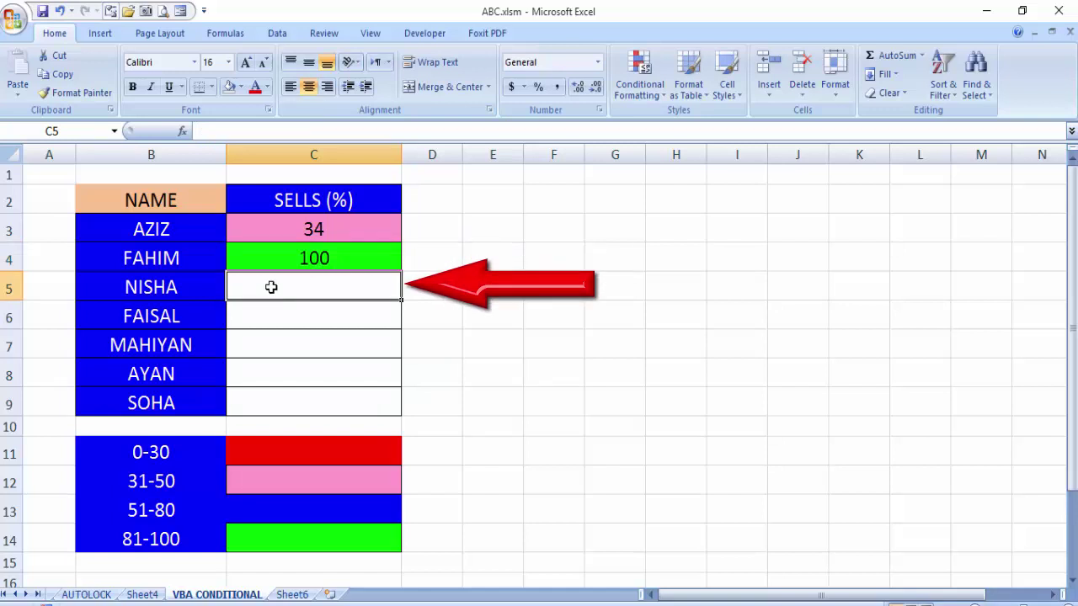
text(75)
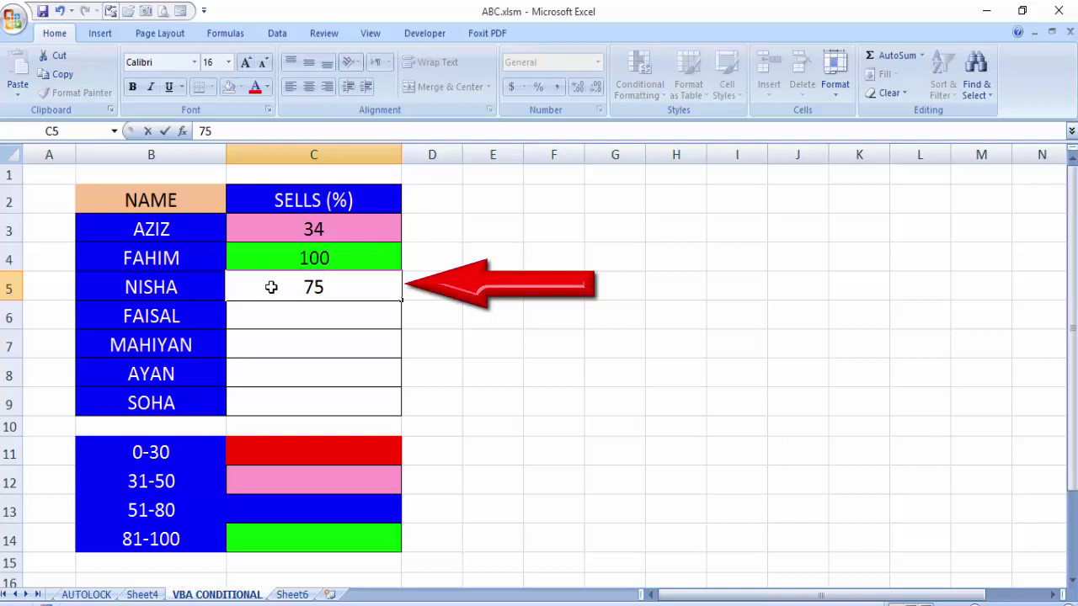
key(Return)
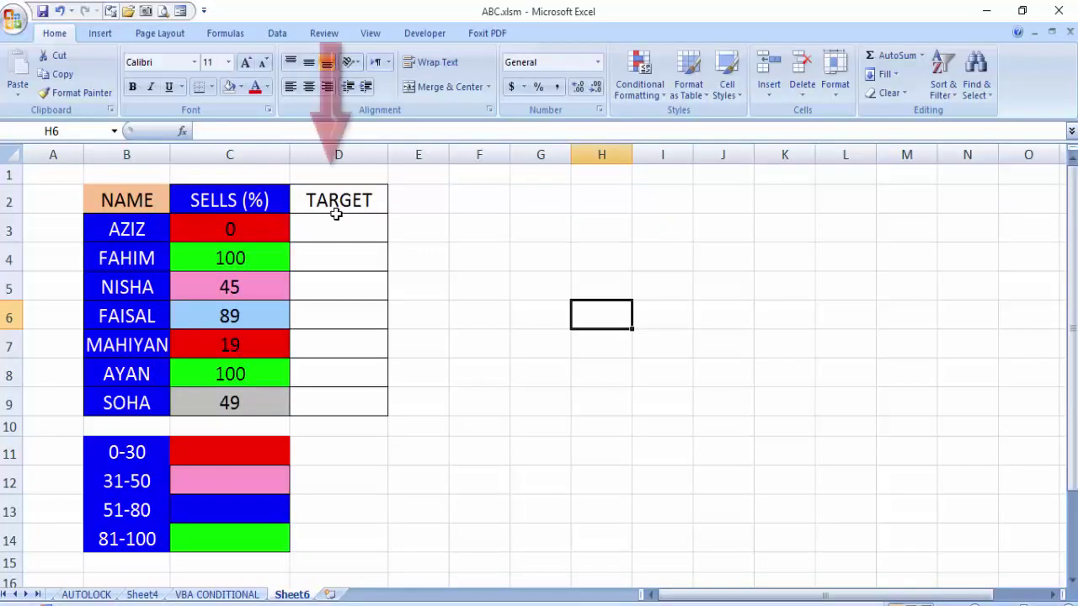
- Select TARGET cells D2:D9 and open Sheet6's code with View Code
drag(329, 200, 331, 399)
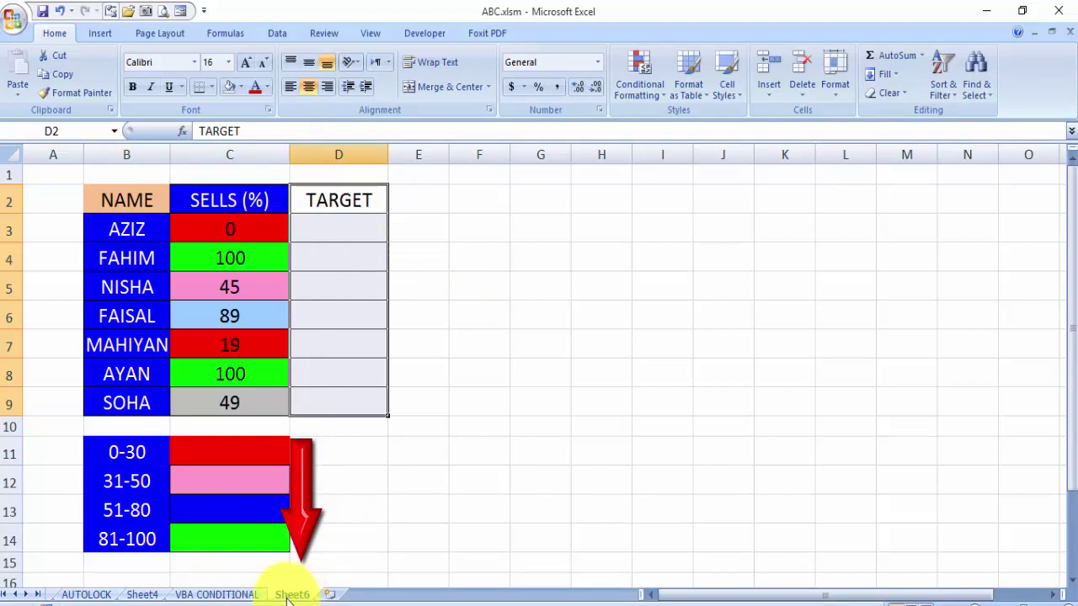
right_click(293, 596)
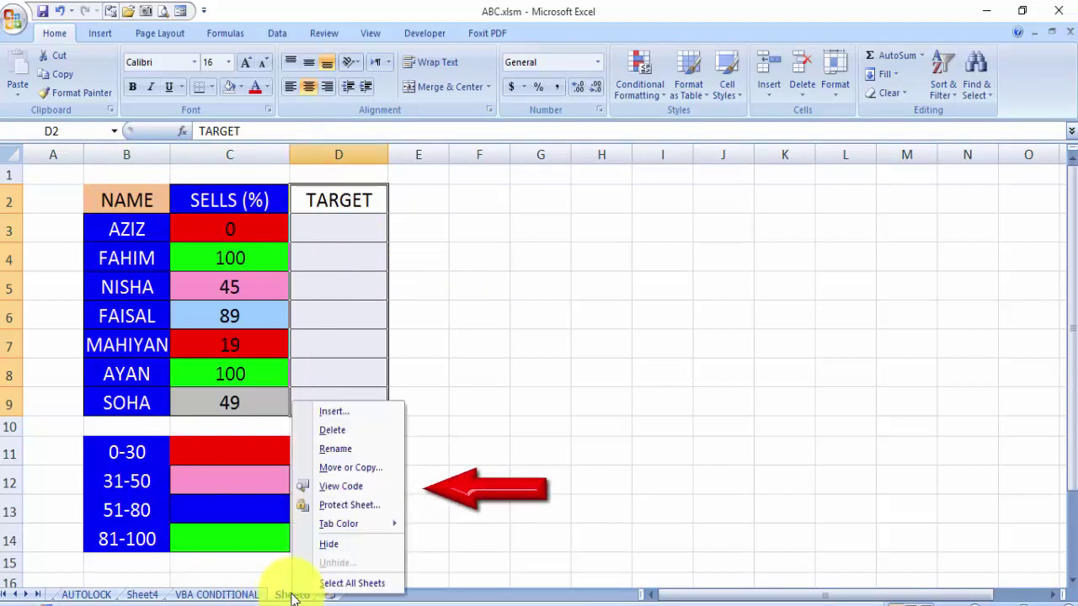
click(339, 486)
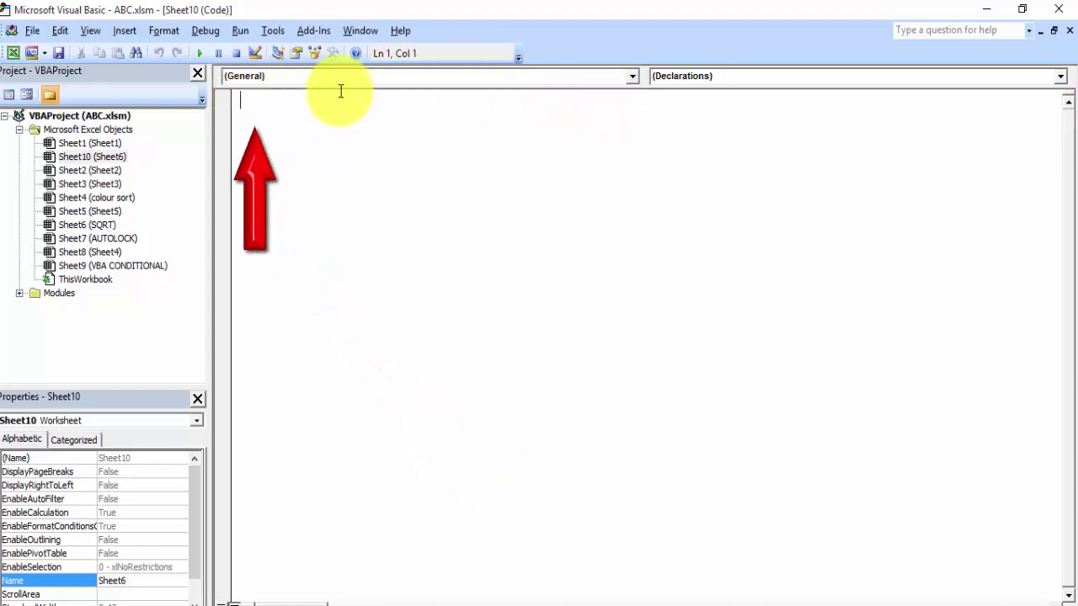
- Add a Worksheet_Change event procedure, delete the SelectionChange stub, and add a blank line inside it
click(623, 79)
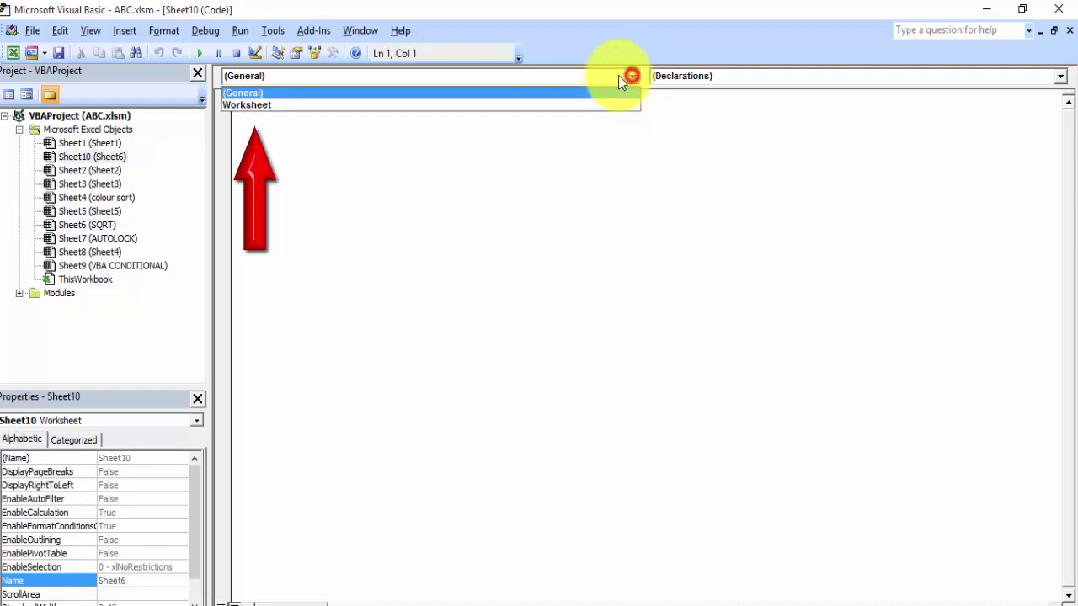
click(431, 104)
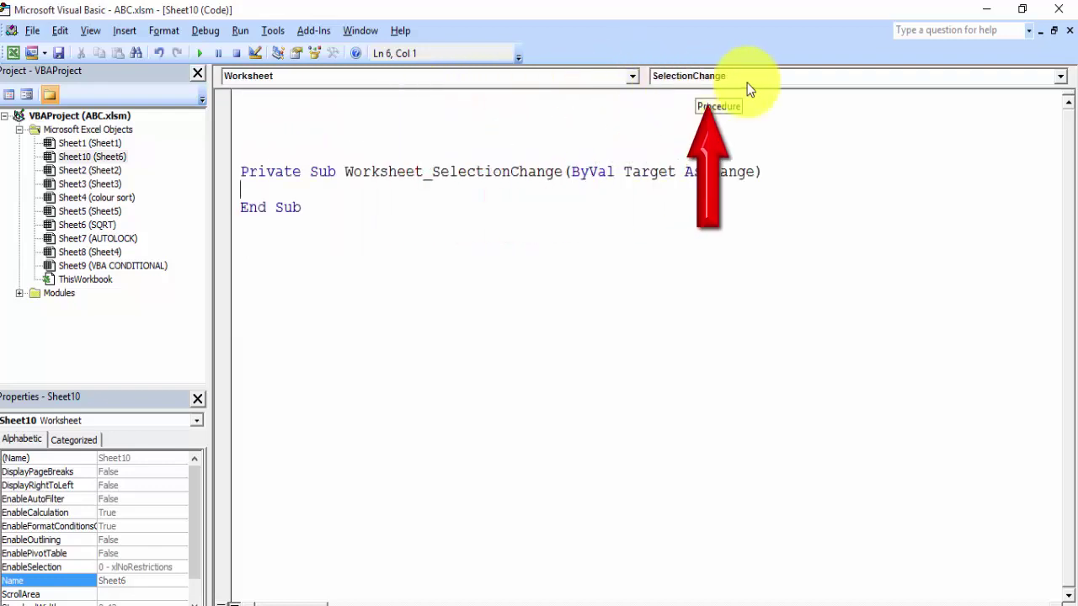
click(1060, 80)
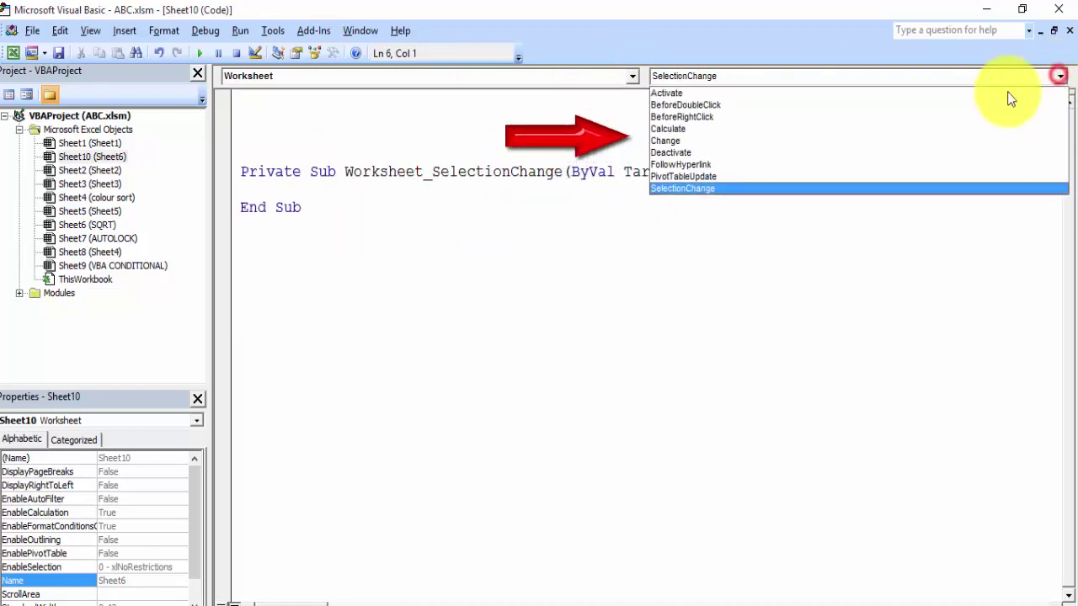
click(783, 140)
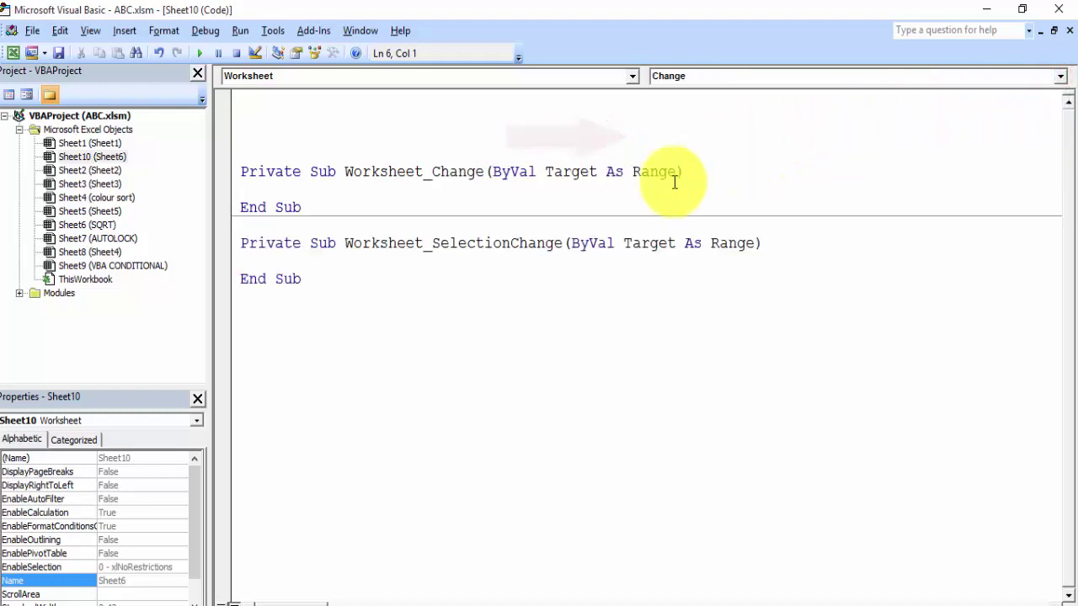
drag(318, 285, 234, 243)
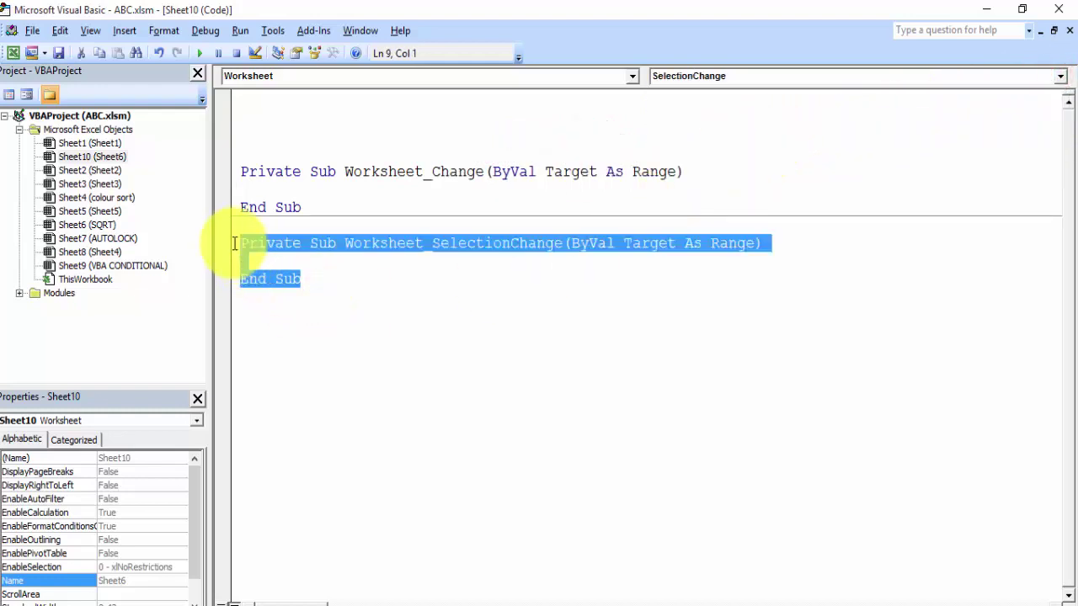
key(Delete)
click(242, 192)
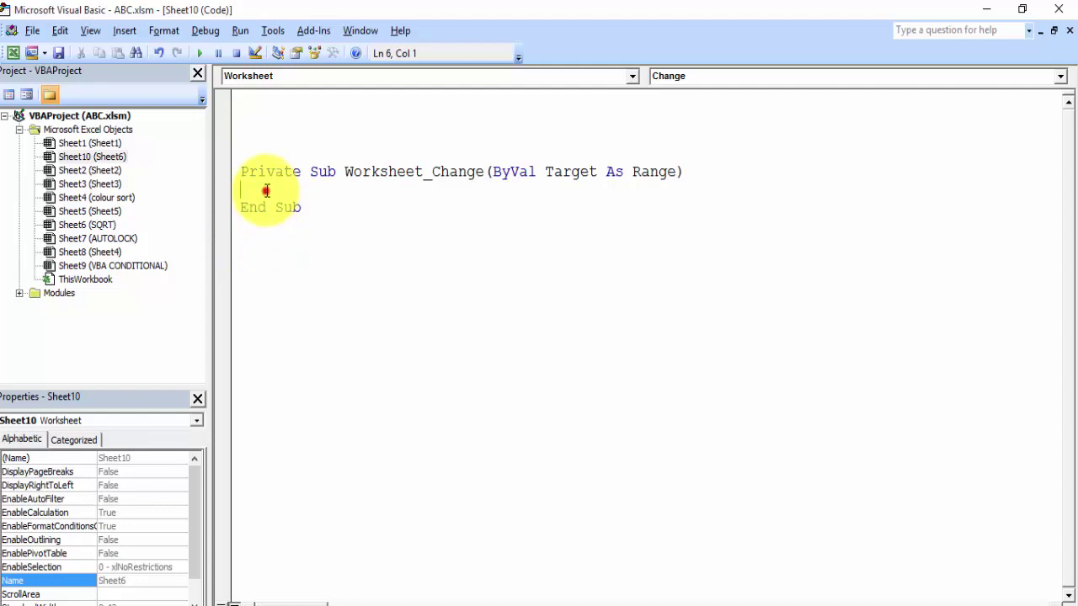
key(Return)
key(Return)
key(Up)
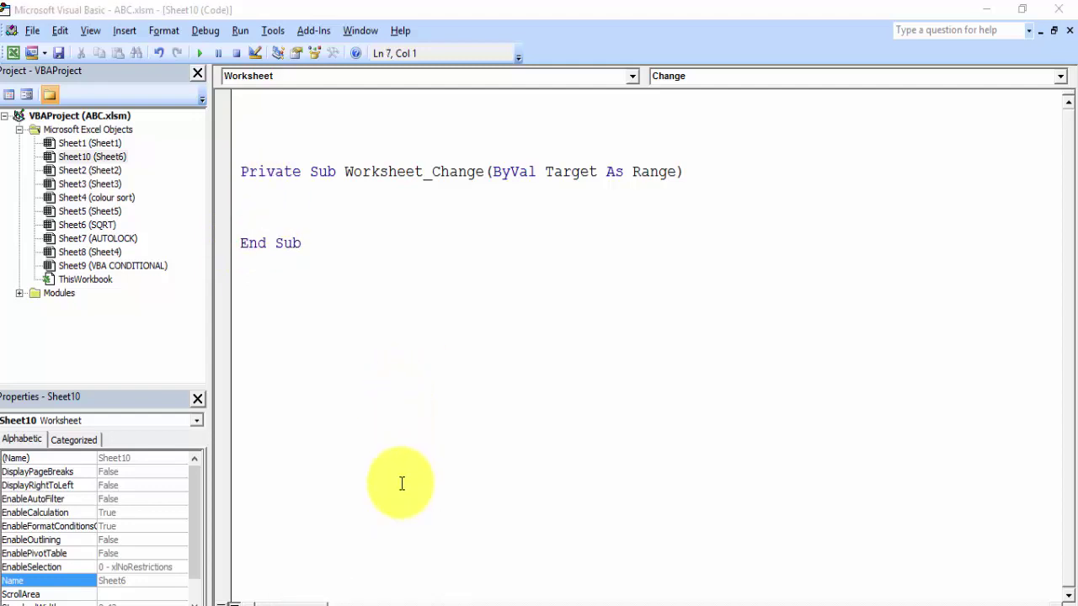
- Select the whole colouring code block in conditional.txt for copying
click(366, 601)
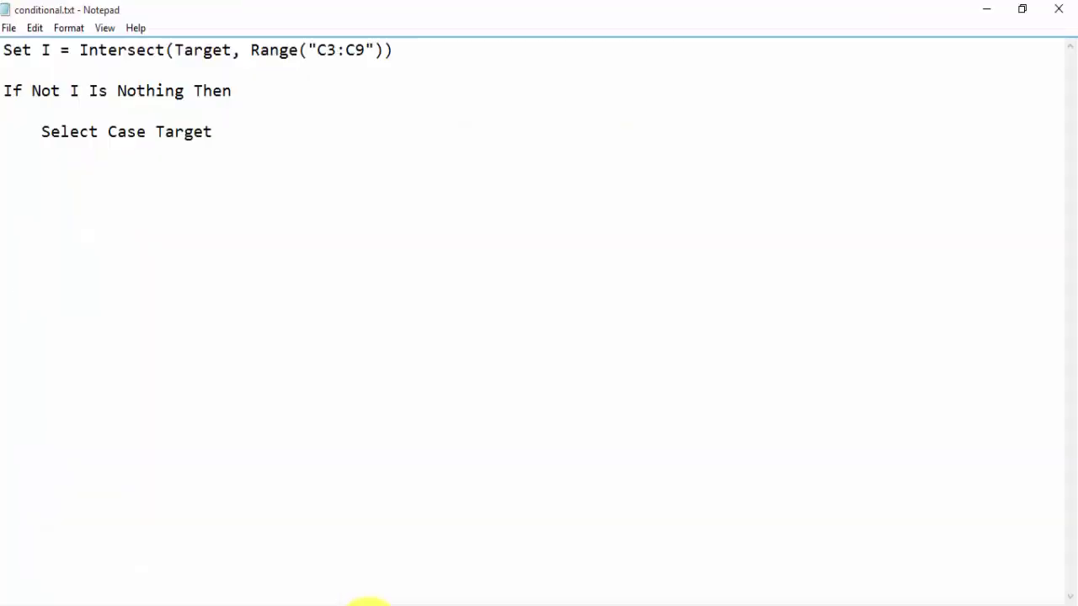
click(75, 359)
drag(76, 359, 6, 42)
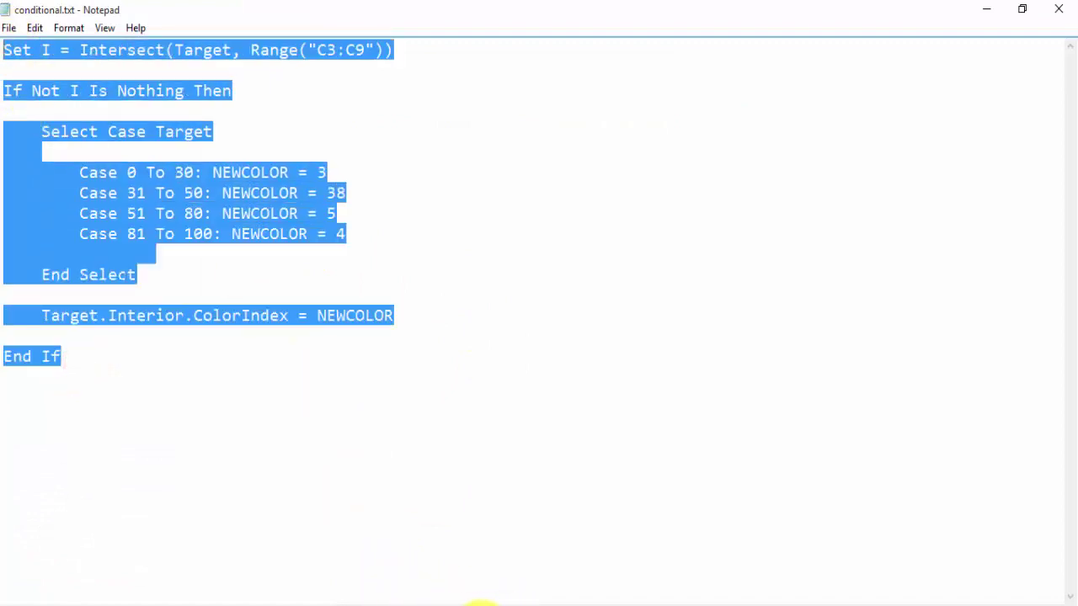
mouse_move(476, 601)
click(532, 579)
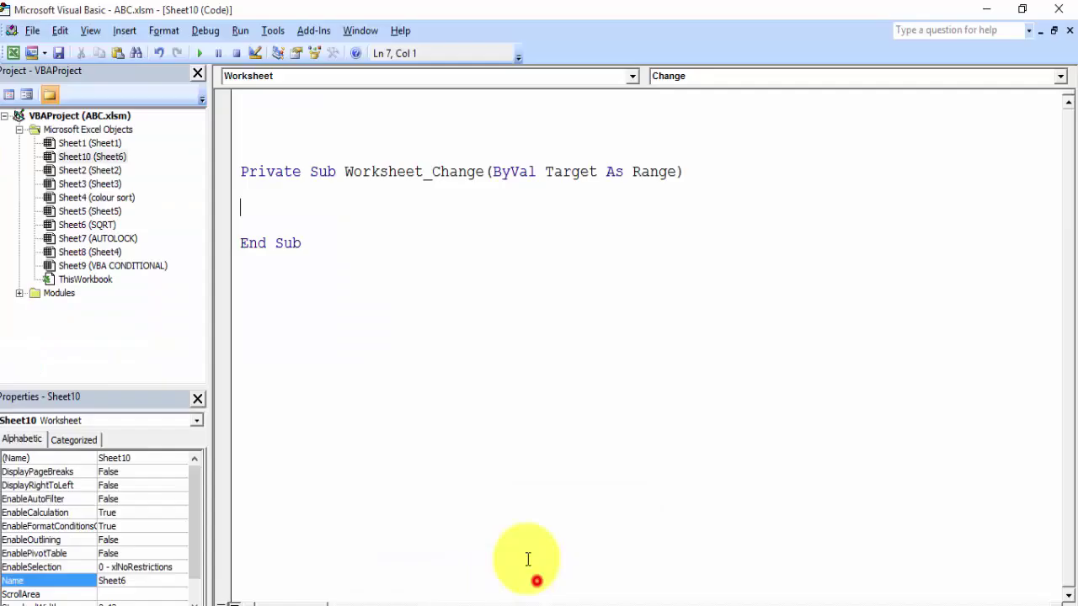
- Paste the Select Case colouring code into Worksheet_Change and remove the extra blank lines above it
click(261, 215)
text(Set I = Intersect(Target, Range("C3:C9"))  If Not I Is Nothing Then      Select Case Target          Case 0 To 30: NEWCOLOR = 3         Case 31 To 50: NEWCOLOR = 38         Case 51 To 80: NEWCOLOR = 5         Case 81 To 100: NEWCOLOR = 4      End Select      Target.Interior.ColorIndex = NEWCOLOR  End If)
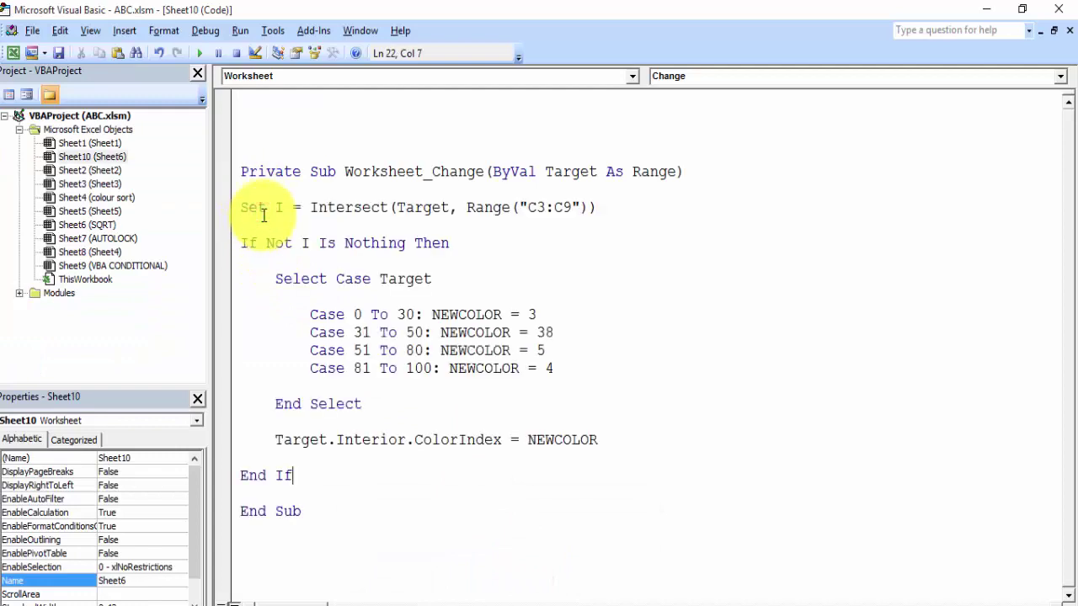
click(258, 126)
key(Delete)
key(Delete)
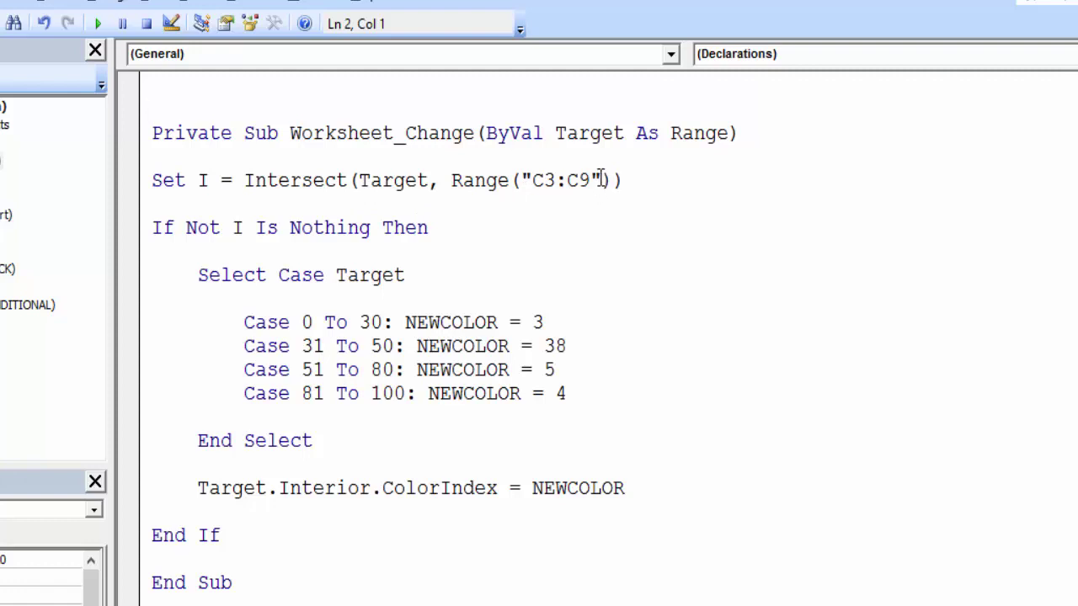
drag(601, 180, 526, 179)
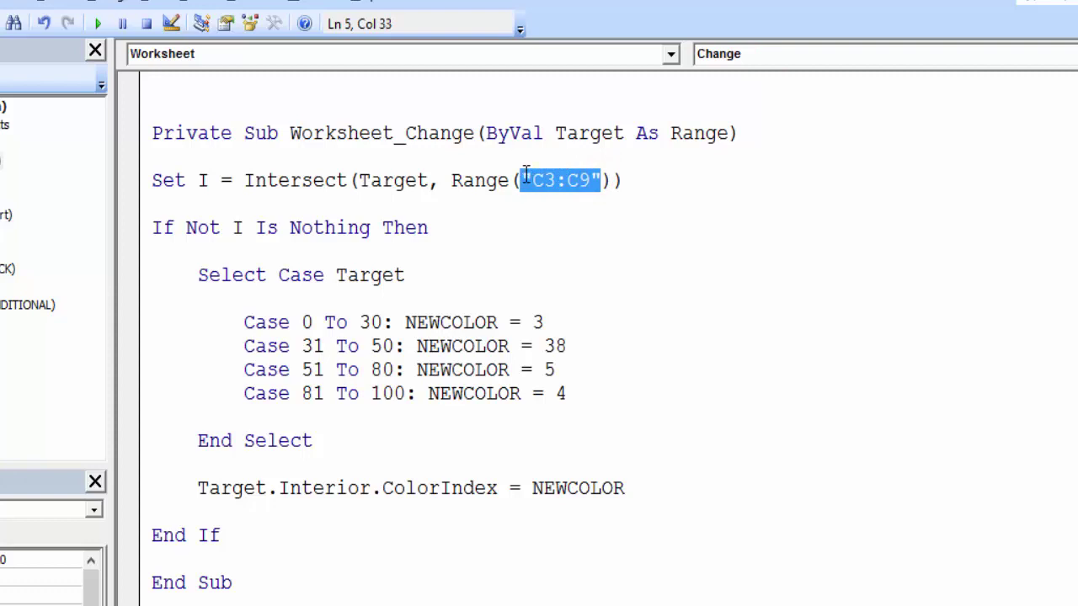
- Check the TARGET cells D3 to D9 on the worksheet as the range to watch
click(430, 346)
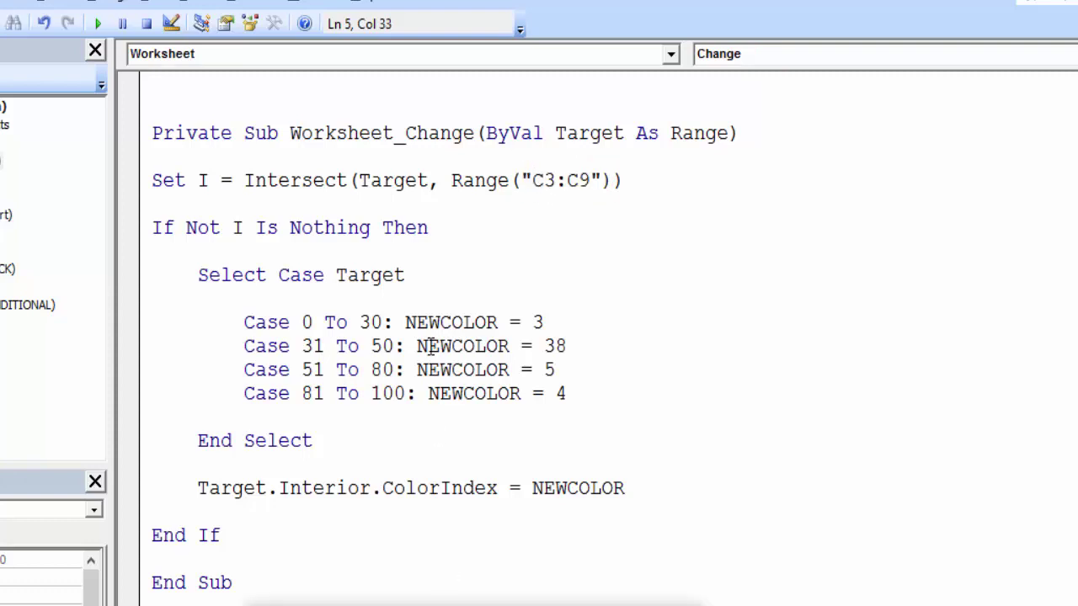
click(432, 558)
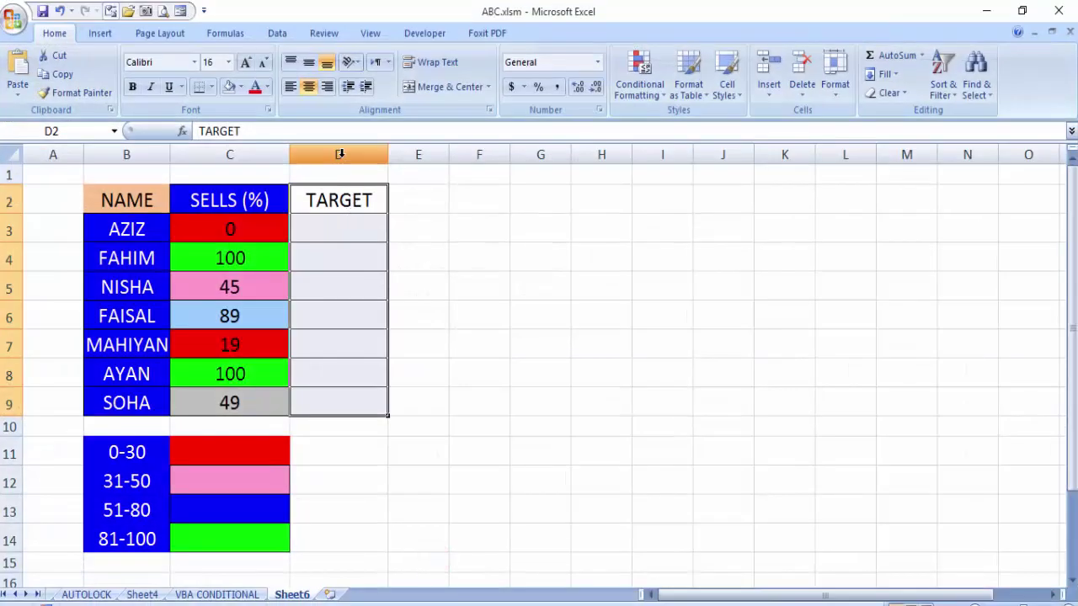
click(340, 156)
click(333, 228)
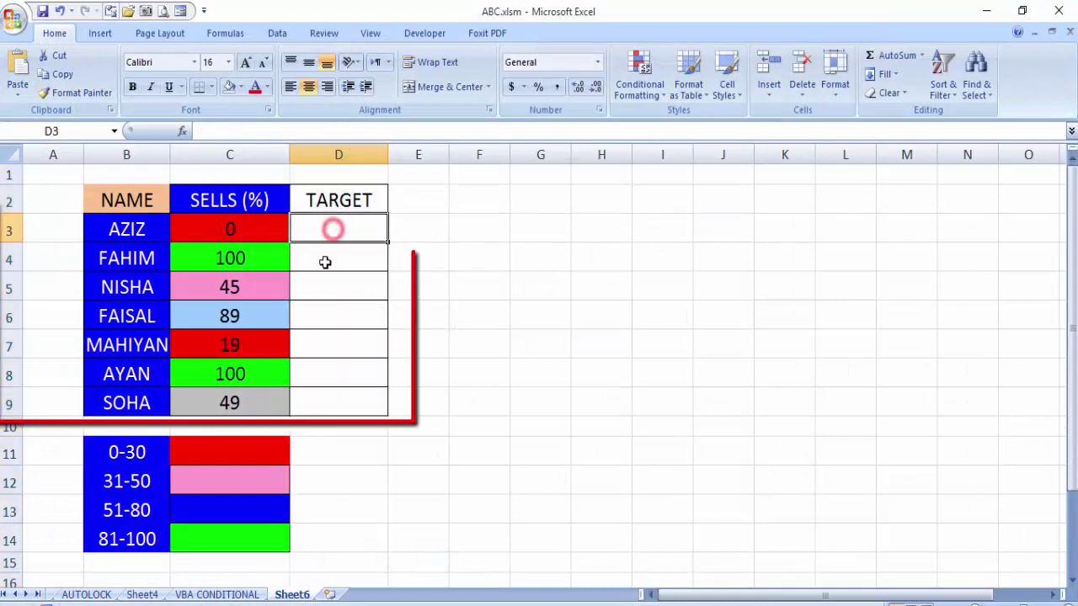
click(331, 413)
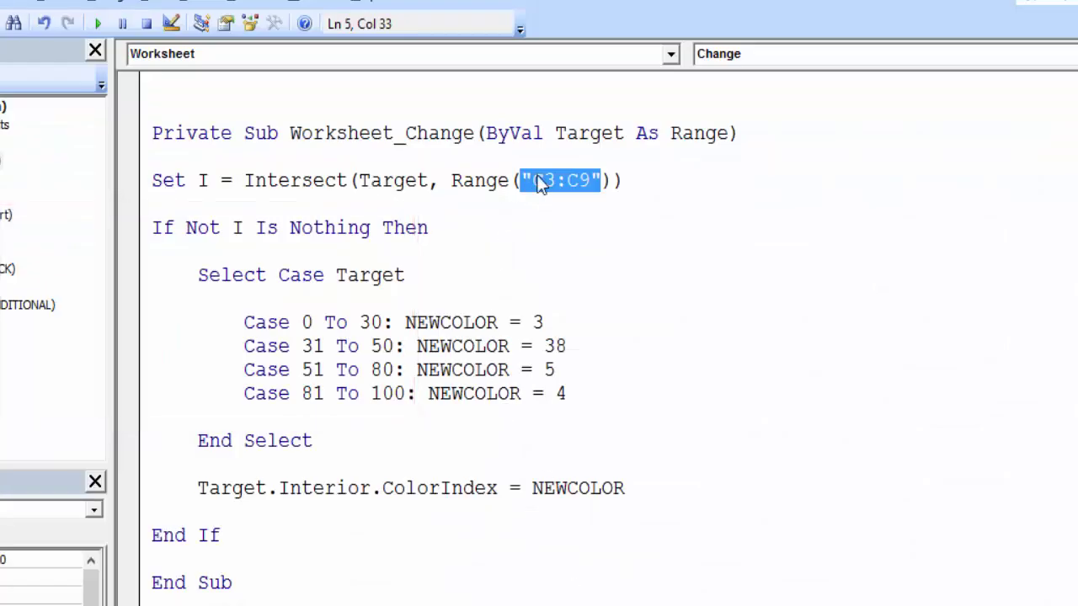
- Change the macro's Range reference from C3:C9 to D3:D9
click(543, 180)
key(BackSpace)
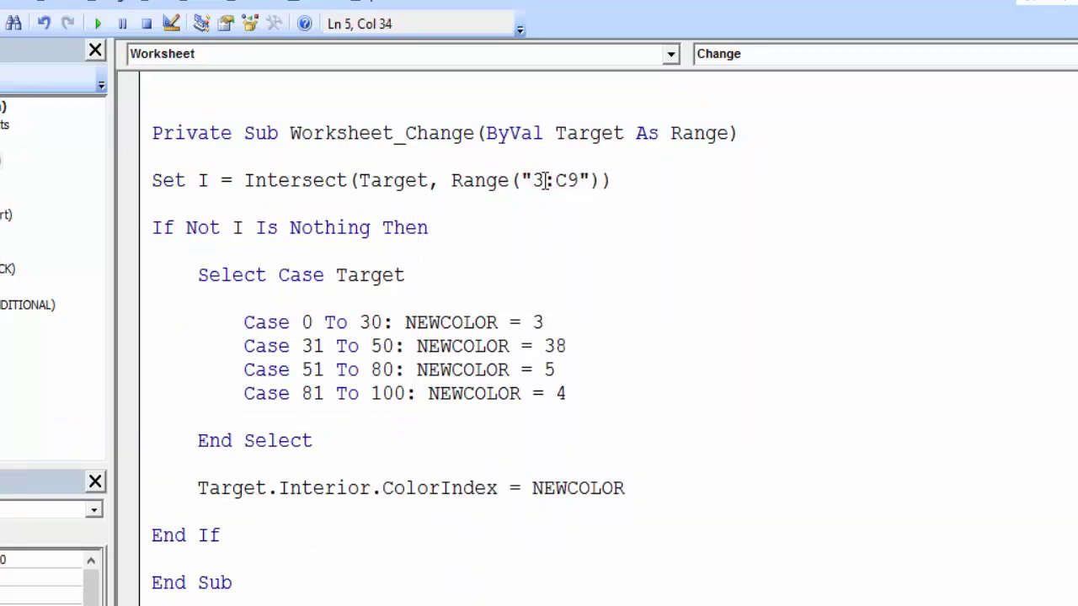
text(D)
click(577, 180)
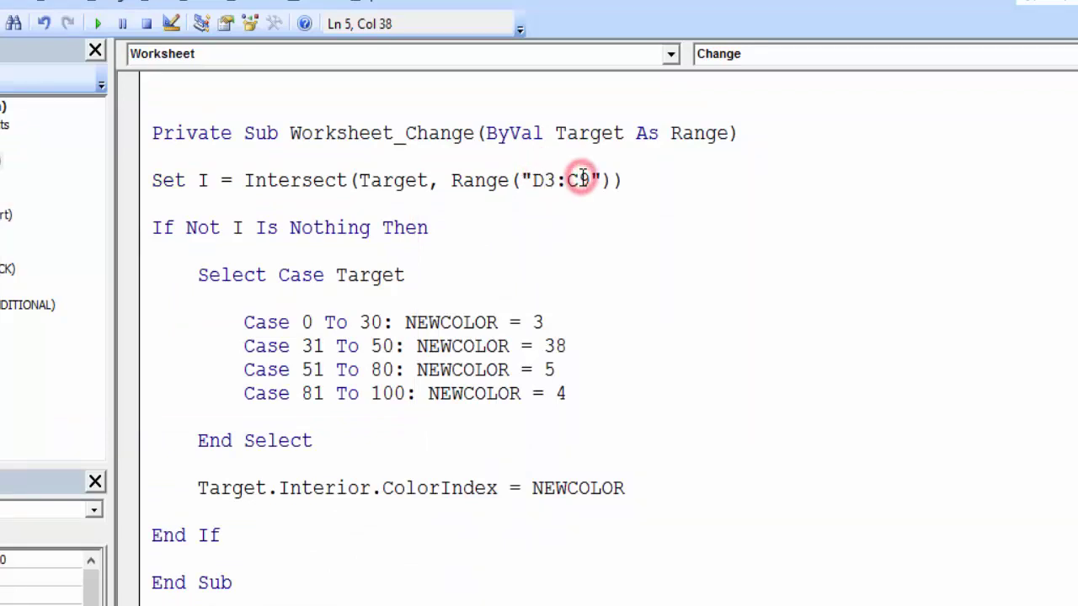
key(BackSpace)
text(D)
click(578, 205)
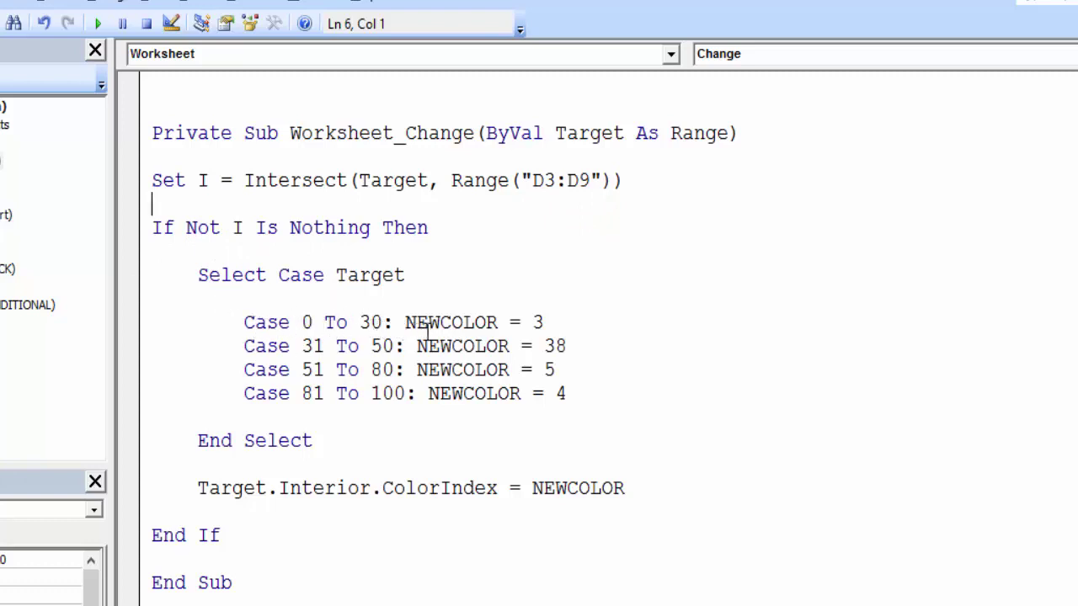
- Review the Case lines, ColorIndex 3 for 0 to 30, and the If block body without editing
click(551, 318)
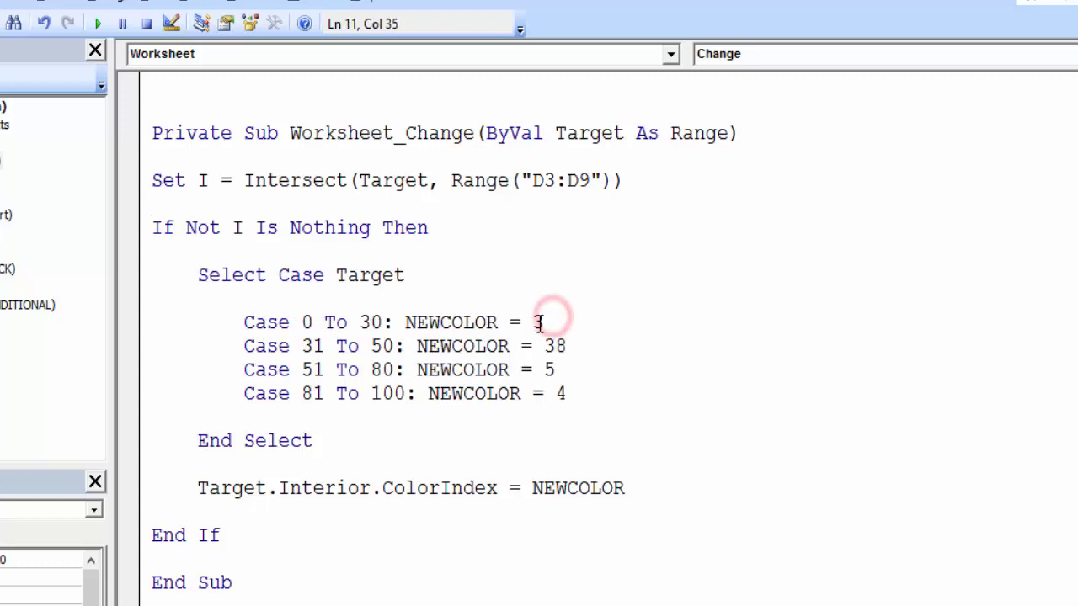
key(shift+Left)
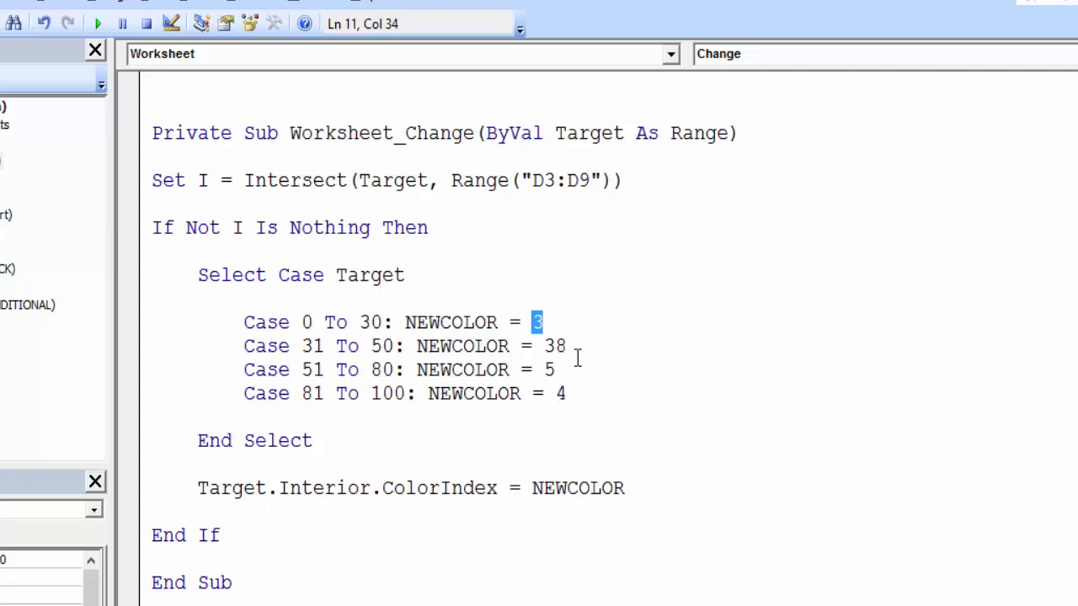
click(562, 323)
key(Down)
key(Down)
key(Down)
key(End)
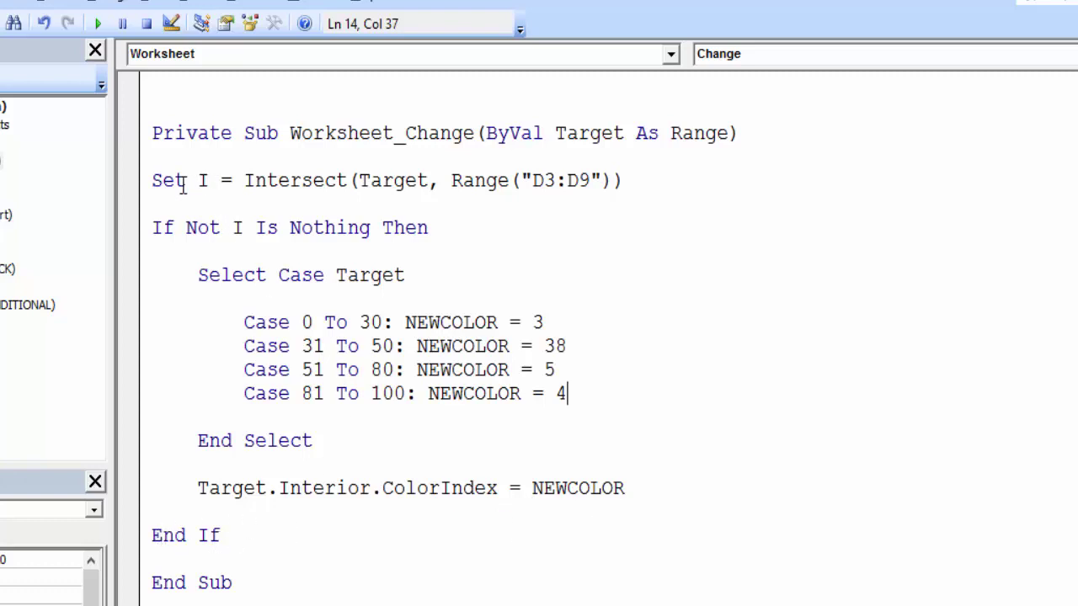
mouse_move(152, 182)
mouse_down()
mouse_move(237, 426)
mouse_move(243, 529)
mouse_up()
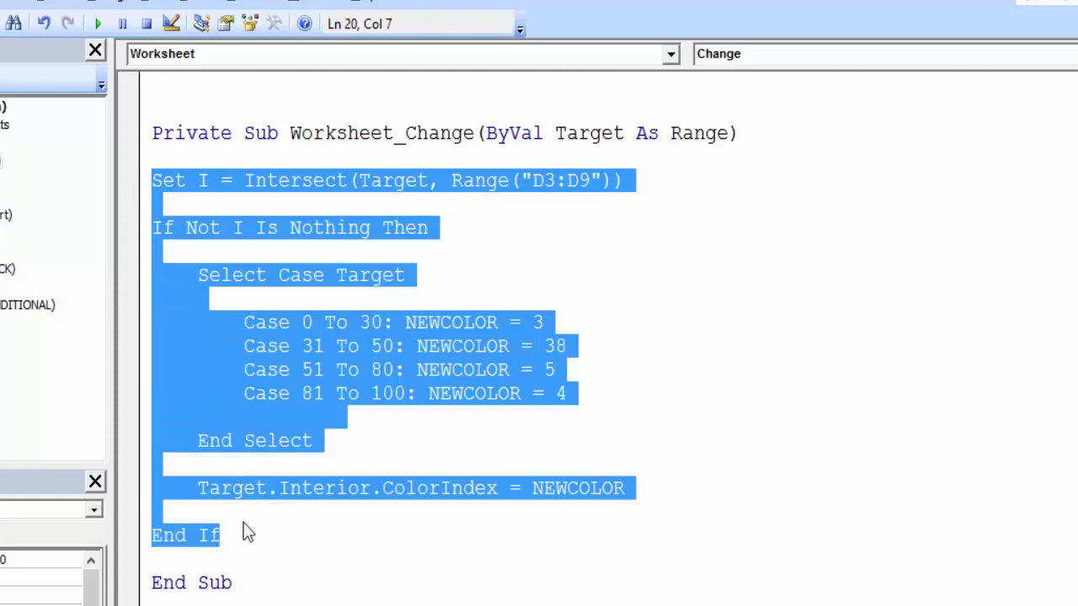
click(327, 551)
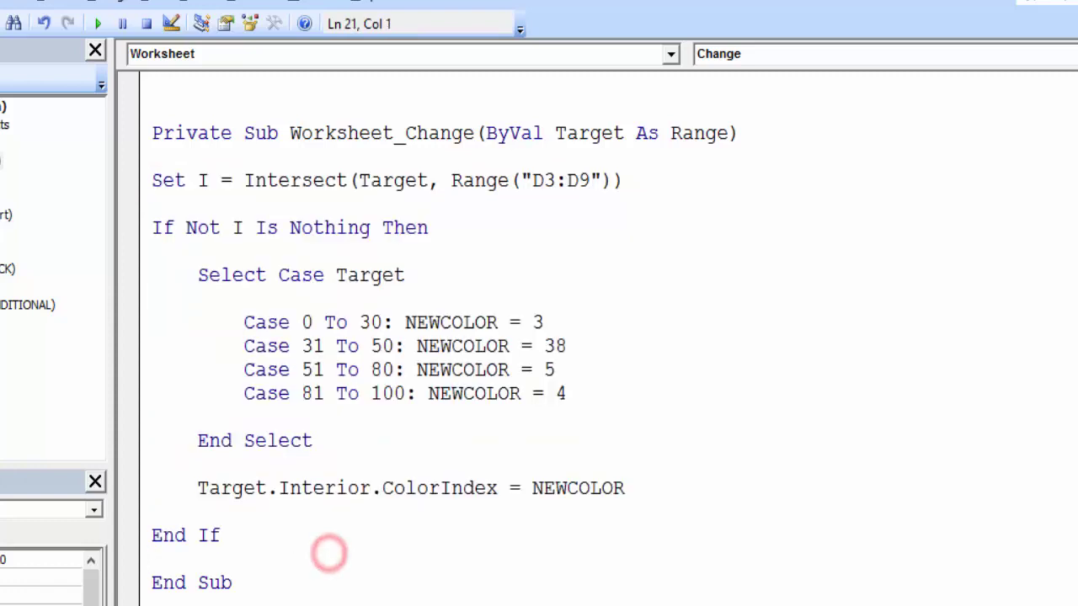
- Enter 35, 65 and 100 in TARGET cells D3, D4 and D5 to test the colouring
click(403, 510)
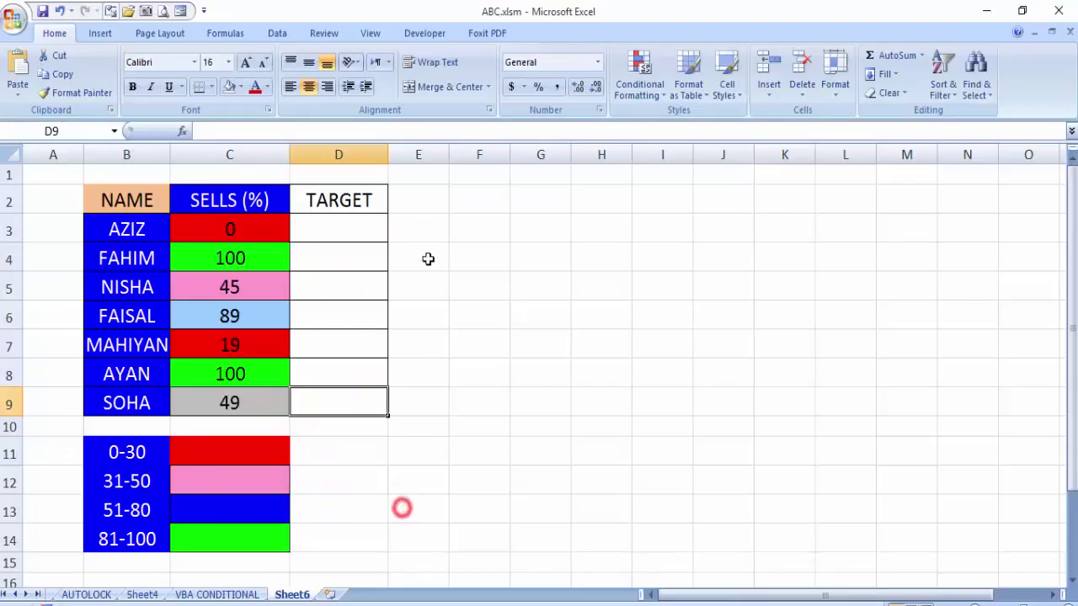
click(319, 222)
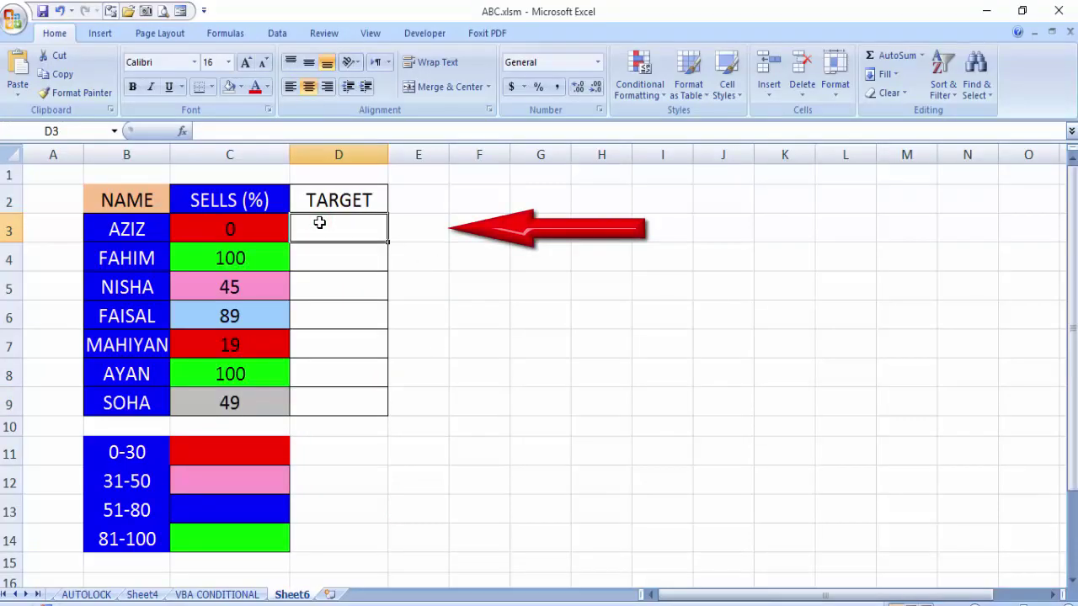
text(35)
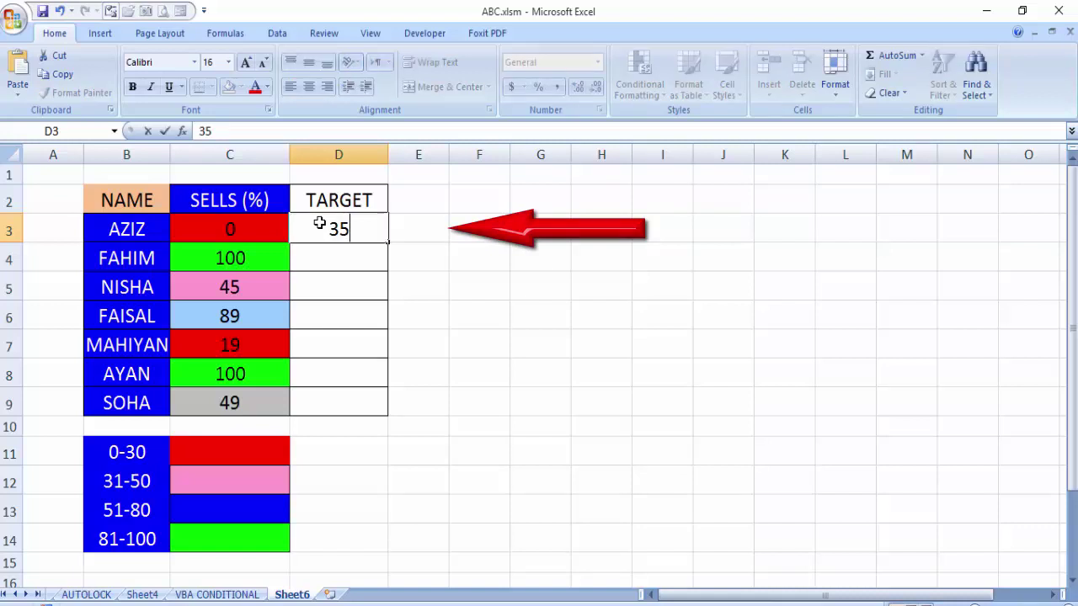
key(Return)
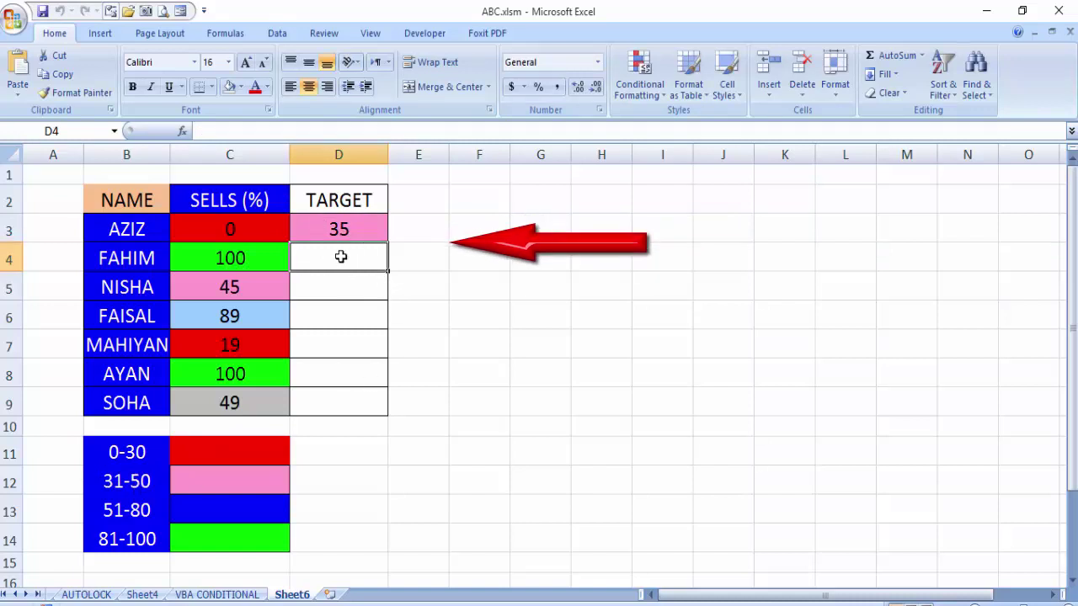
text(65)
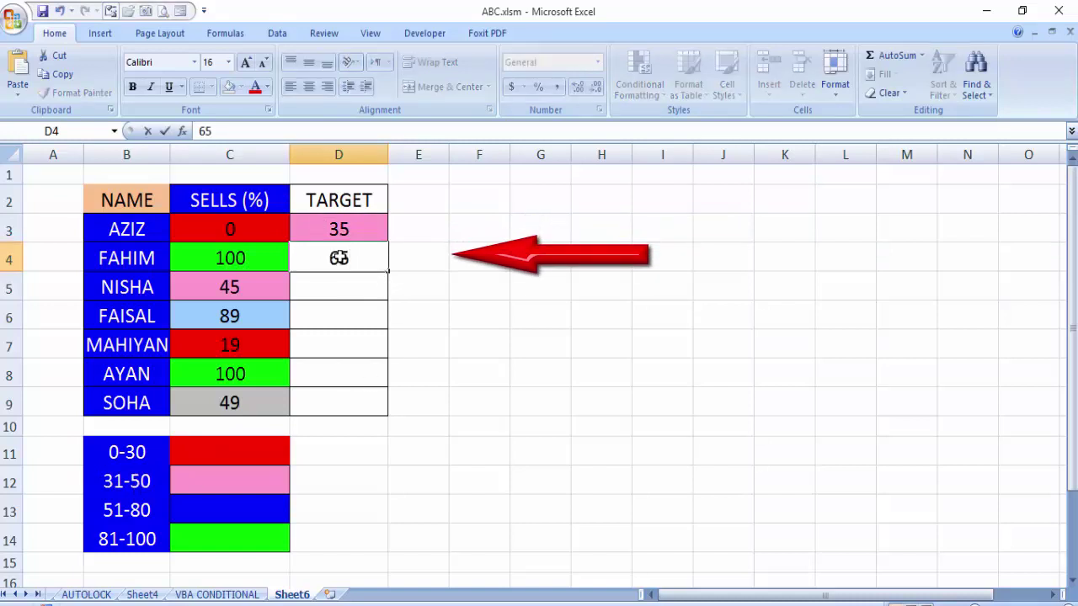
key(Return)
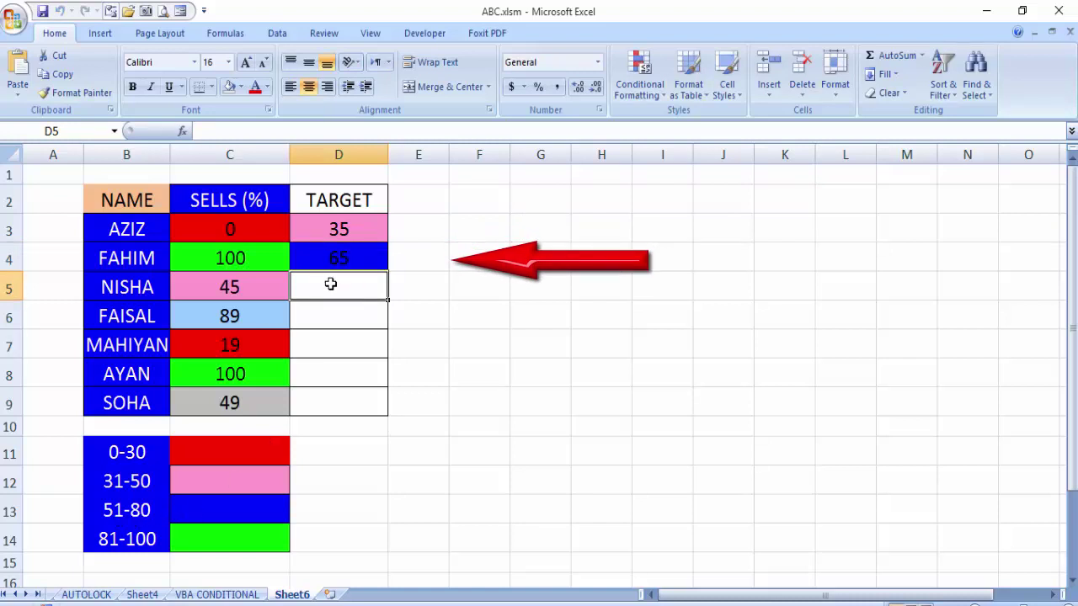
text(1)
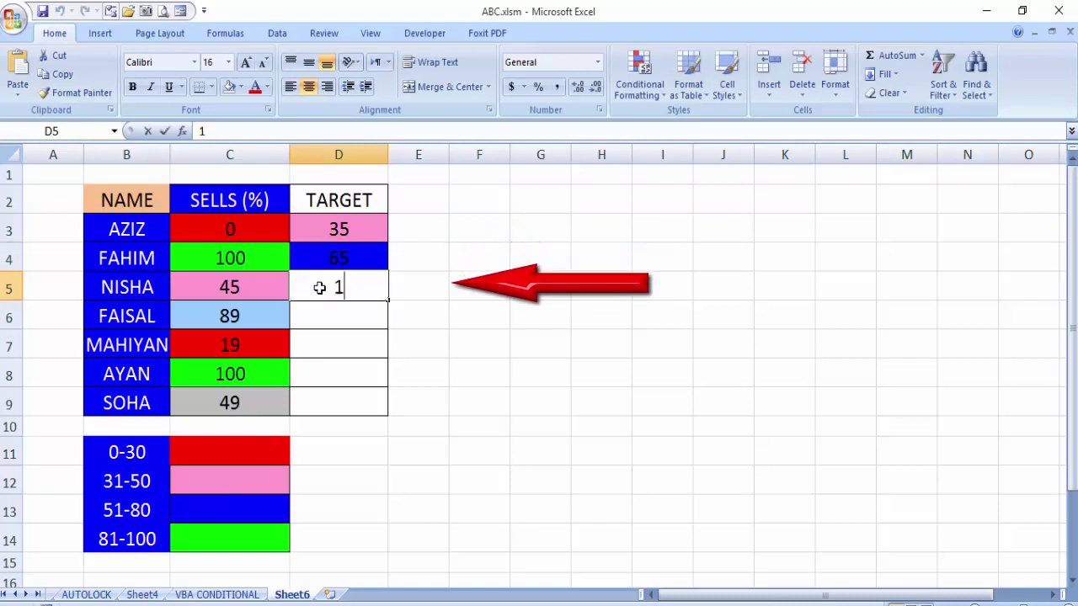
text(00)
key(Return)
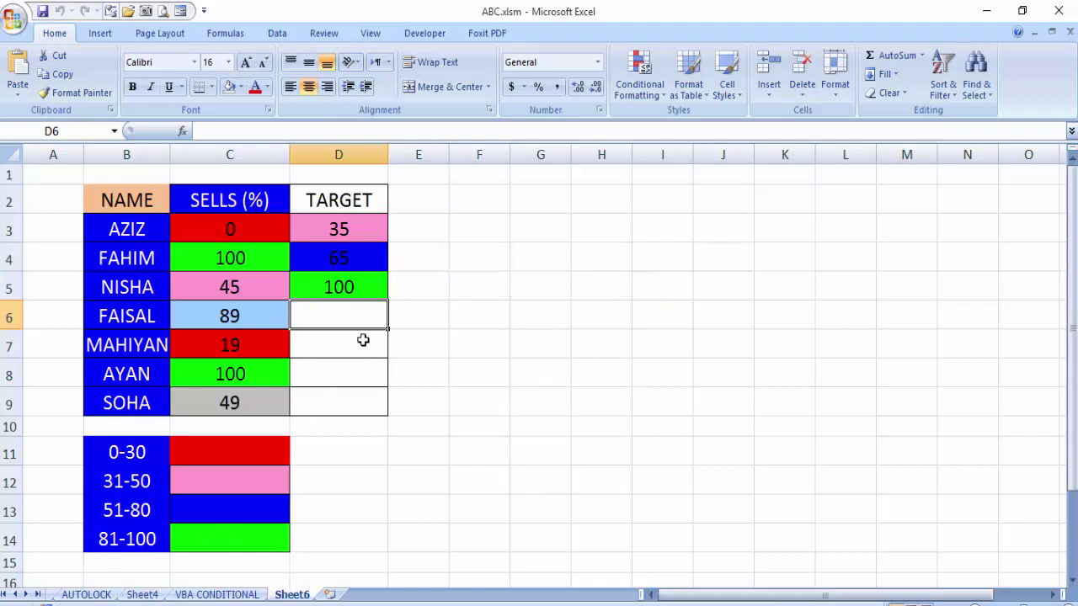
click(563, 571)
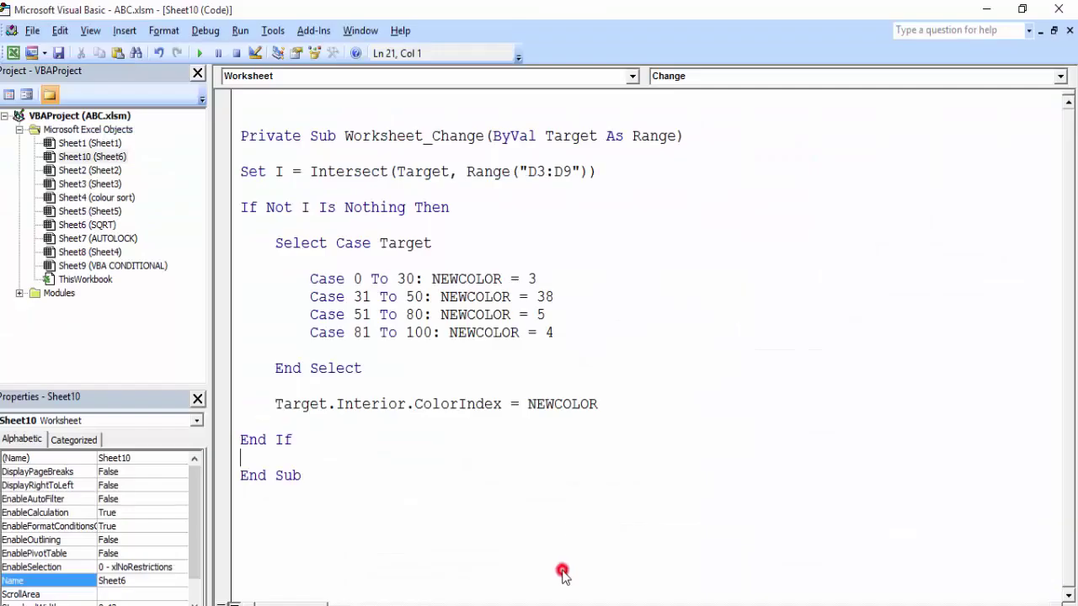
- Glance at the Case 0 To 30 colour number, then return to Sheet6
click(529, 278)
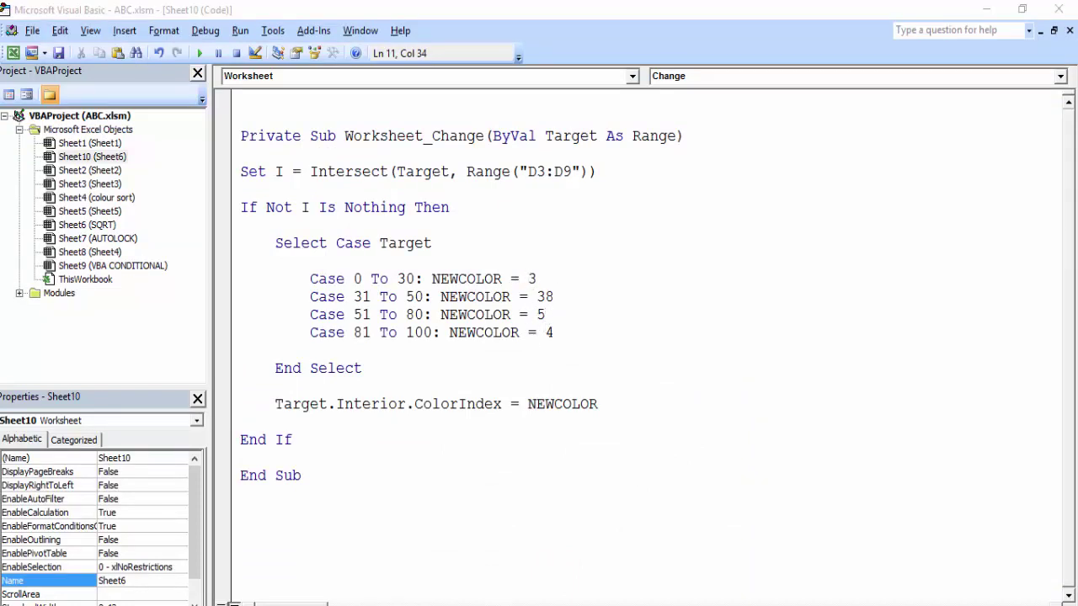
click(419, 560)
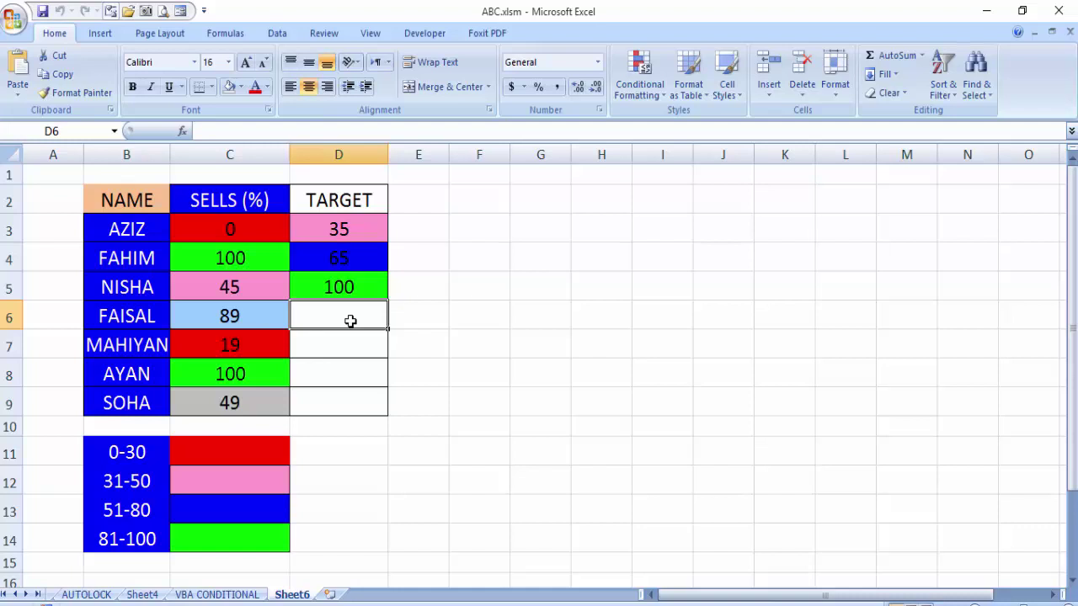
- Enter 0 in TARGET cell D6 so it turns red
click(350, 321)
text(0)
key(Return)
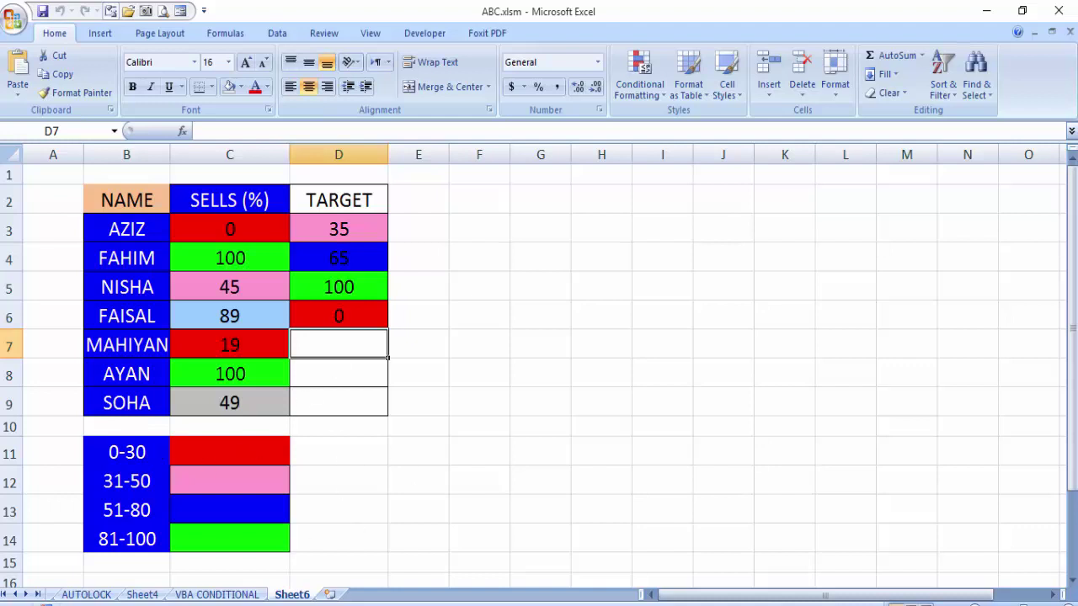
mouse_move(379, 603)
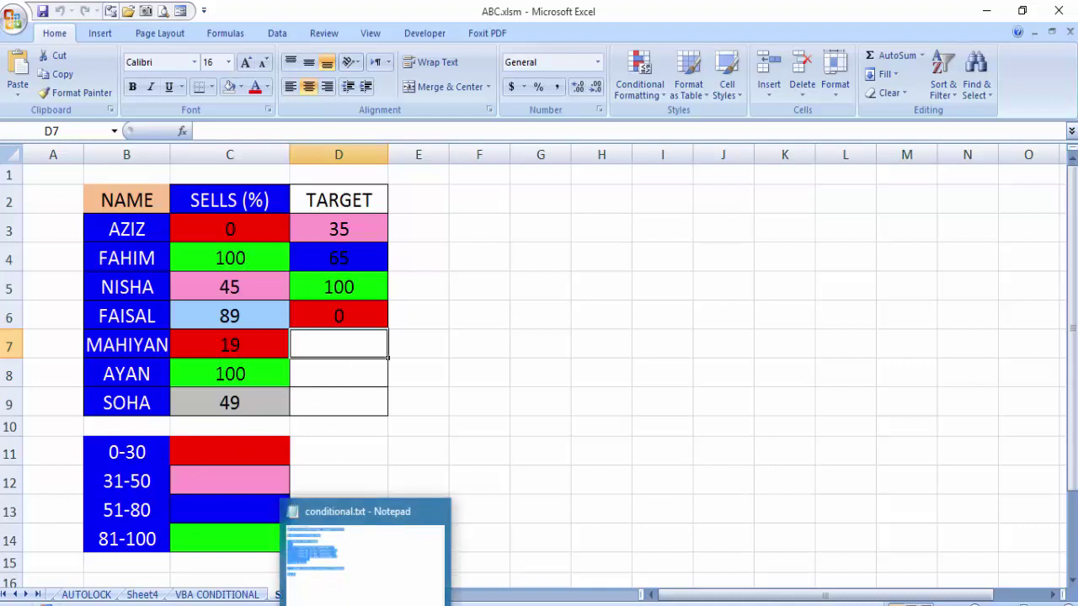
click(382, 582)
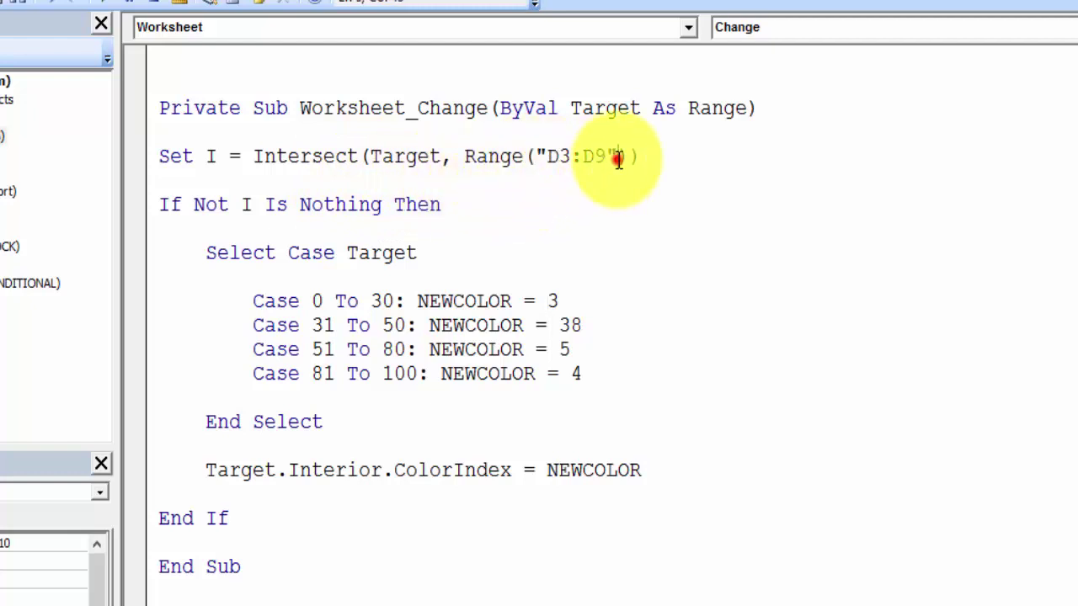
- Highlight the D3:D9 range, the four Case lines and colour number 3 to explain the code
drag(618, 159, 542, 159)
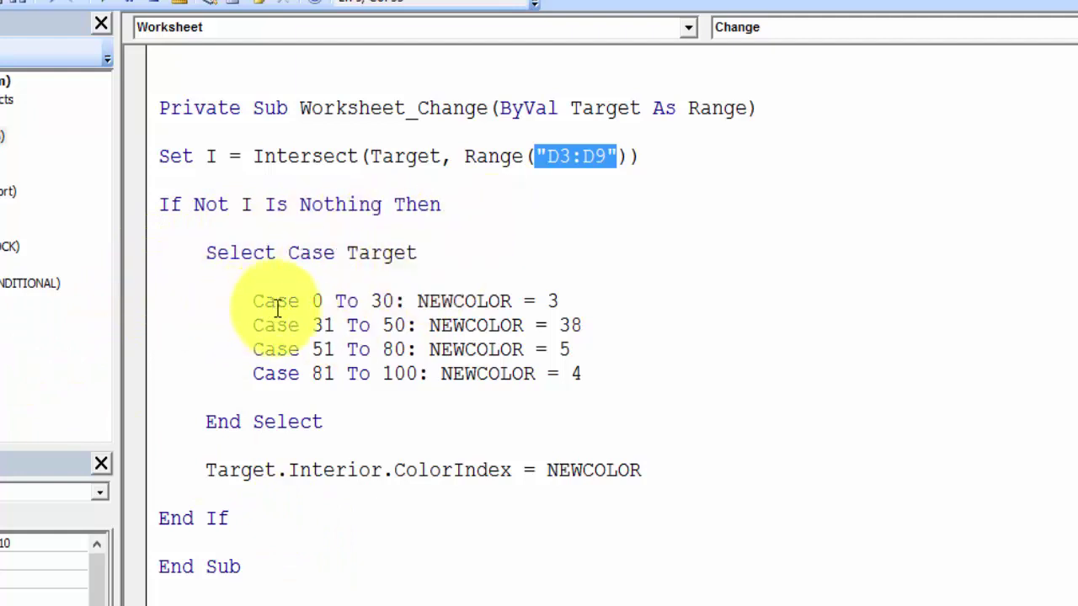
click(310, 299)
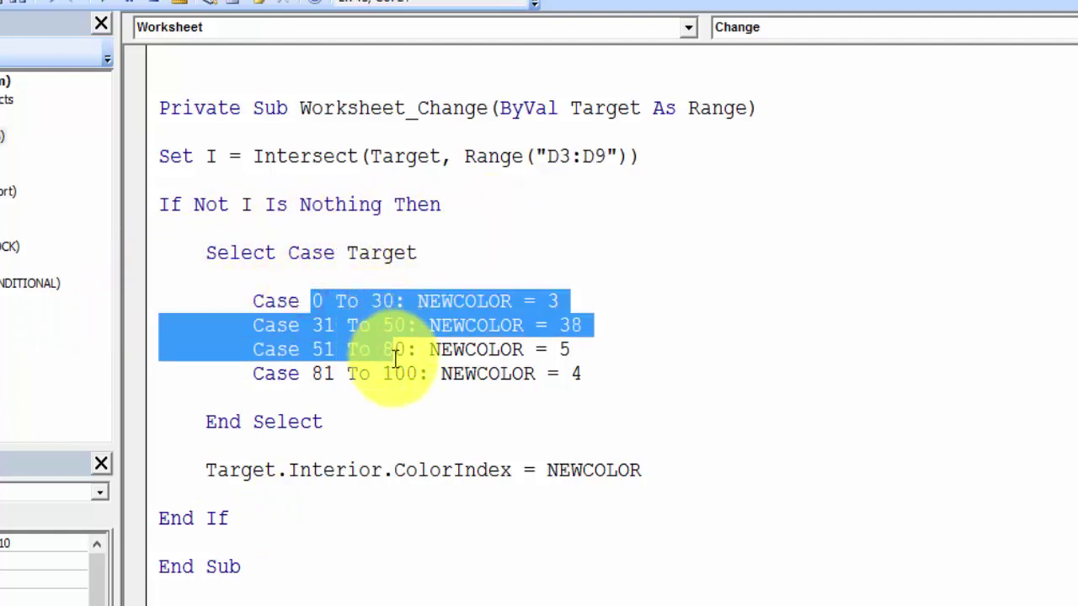
drag(310, 299, 447, 394)
click(446, 396)
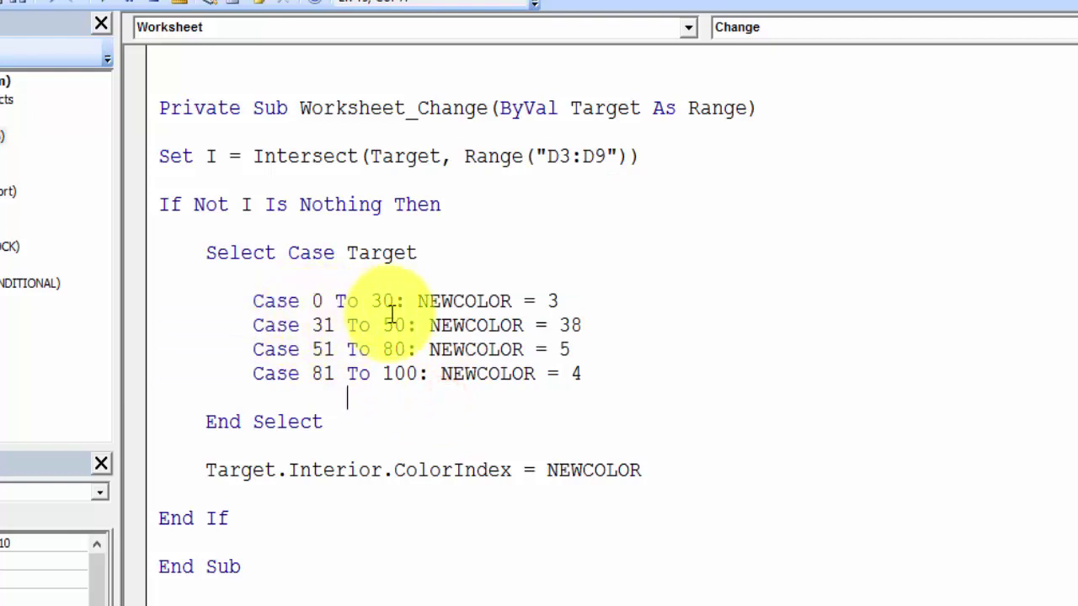
double_click(552, 301)
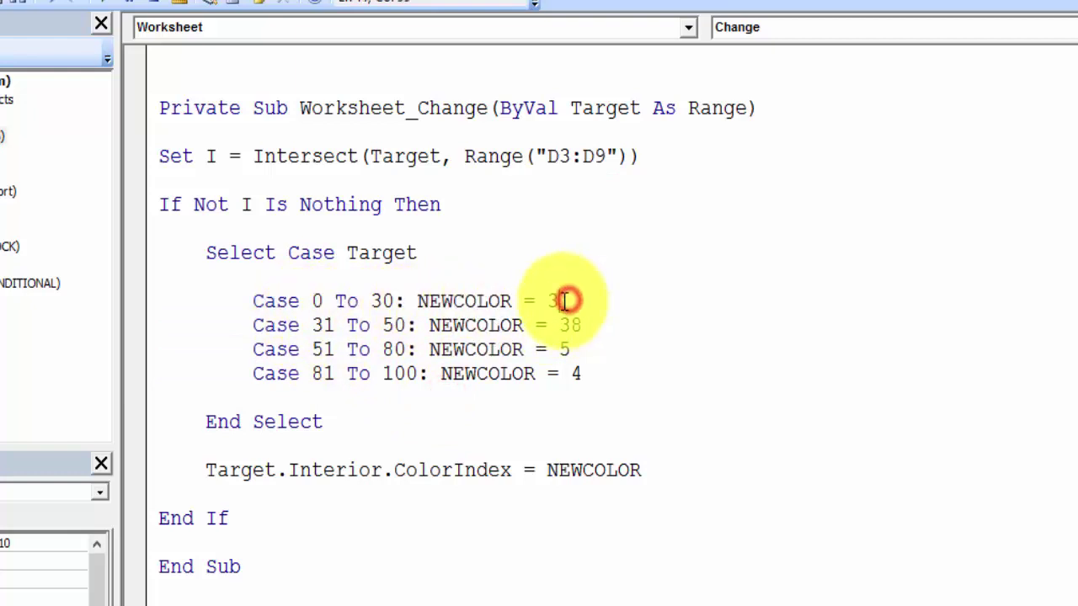
mouse_move(243, 300)
mouse_down()
mouse_move(590, 396)
mouse_move(283, 312)
mouse_up()
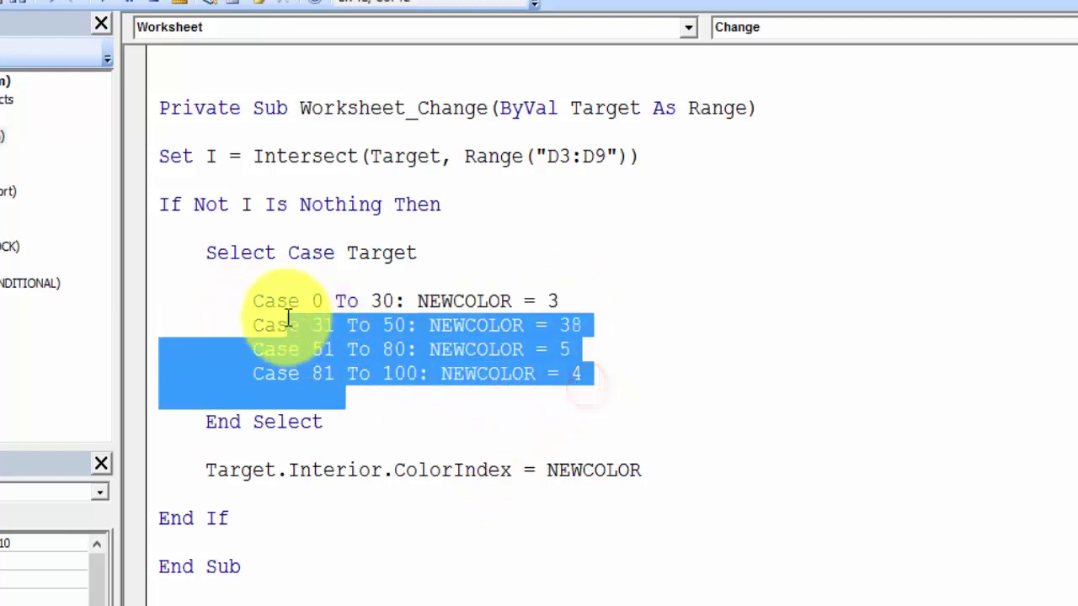
click(378, 400)
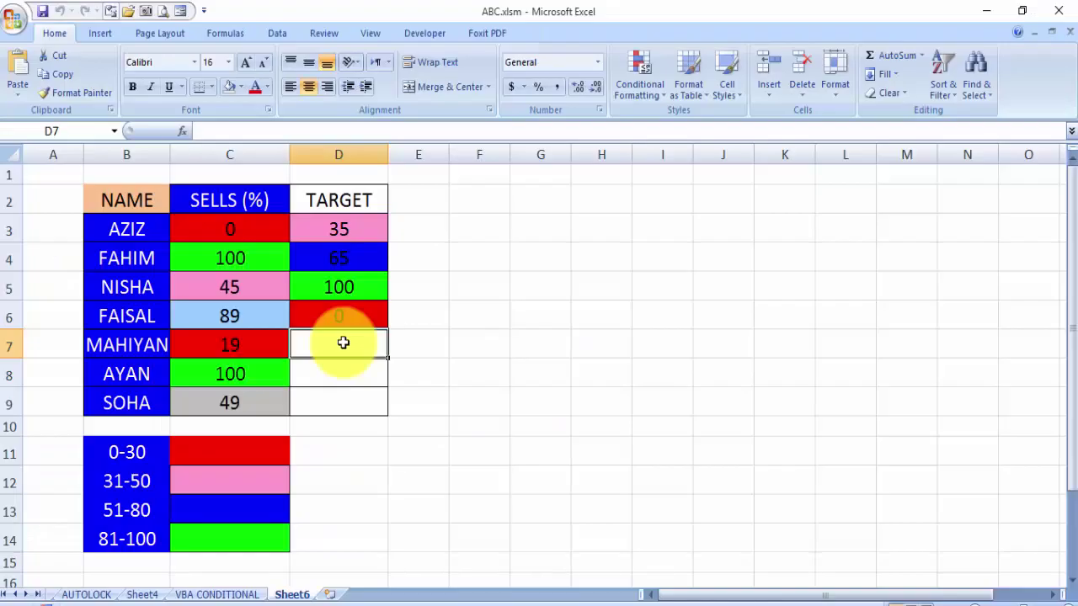
- Enter 12 in TARGET cell D7 so the macro colours it red
text(12)
key(Return)
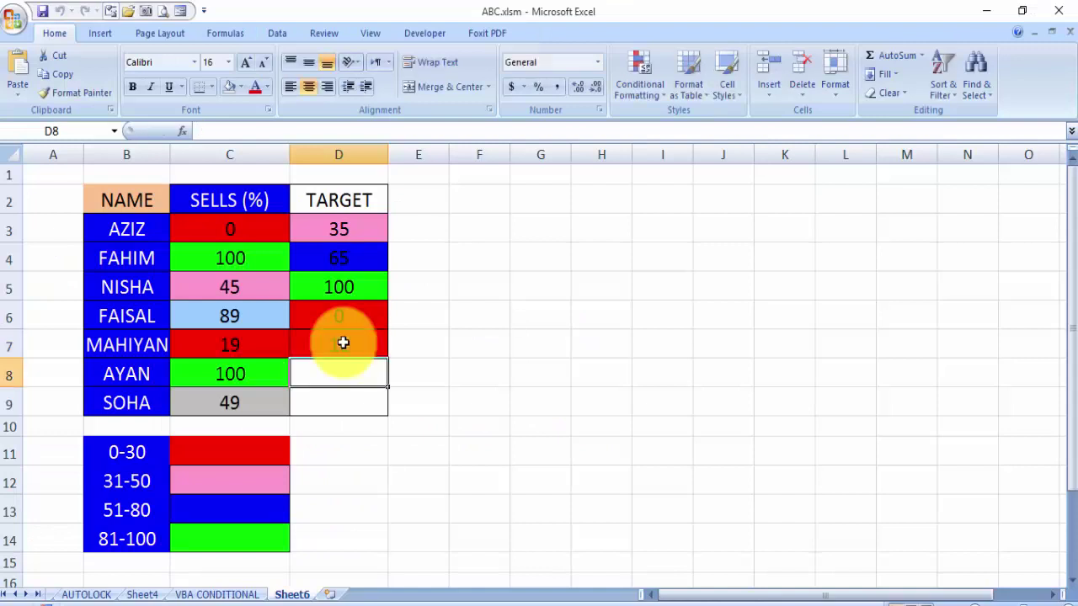